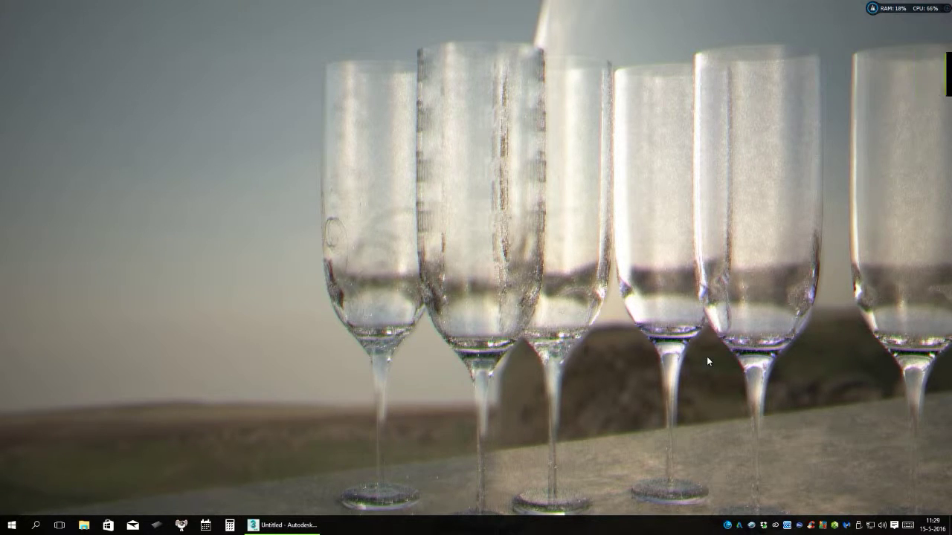
# Step: Bring the 3ds Max window with the ActiveShade render of six boxes to the front
pyautogui.click(311, 521)
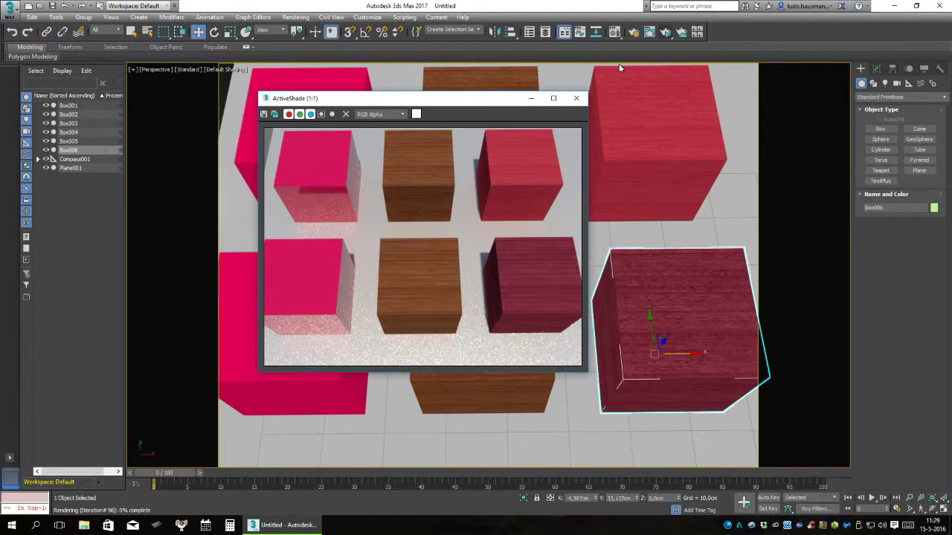
# Step: Close ActiveShade and switch from the Compact to the Slate Material Editor over the viewport
pyautogui.click(577, 98)
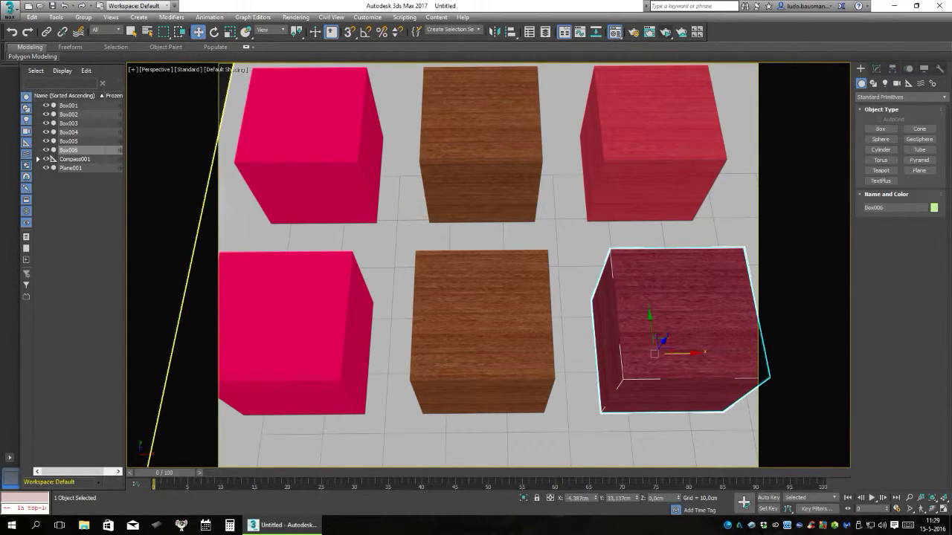
pyautogui.press('m')
pyautogui.moveTo(789, 67); pyautogui.dragTo(523, 58)
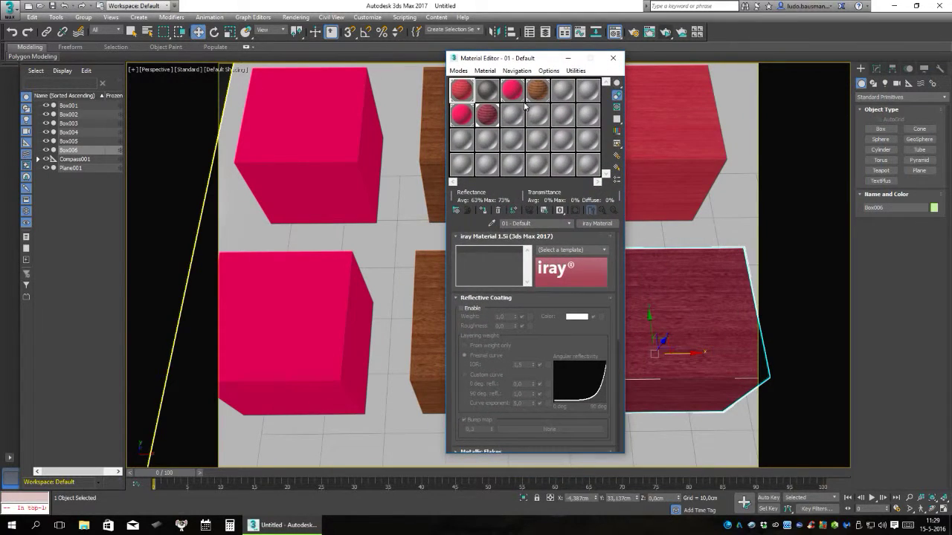
pyautogui.click(613, 58)
pyautogui.moveTo(619, 34); pyautogui.dragTo(617, 65)
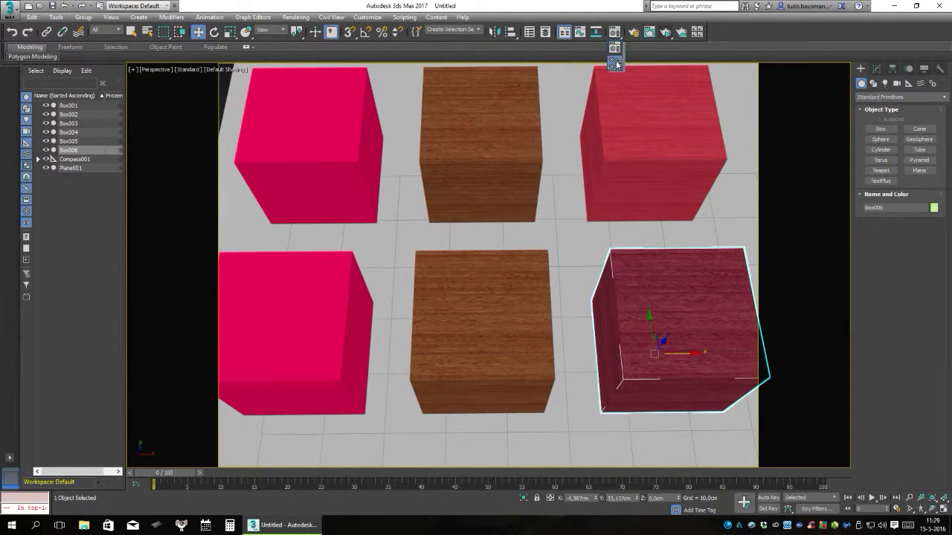
pyautogui.moveTo(556, 96); pyautogui.dragTo(679, 99)
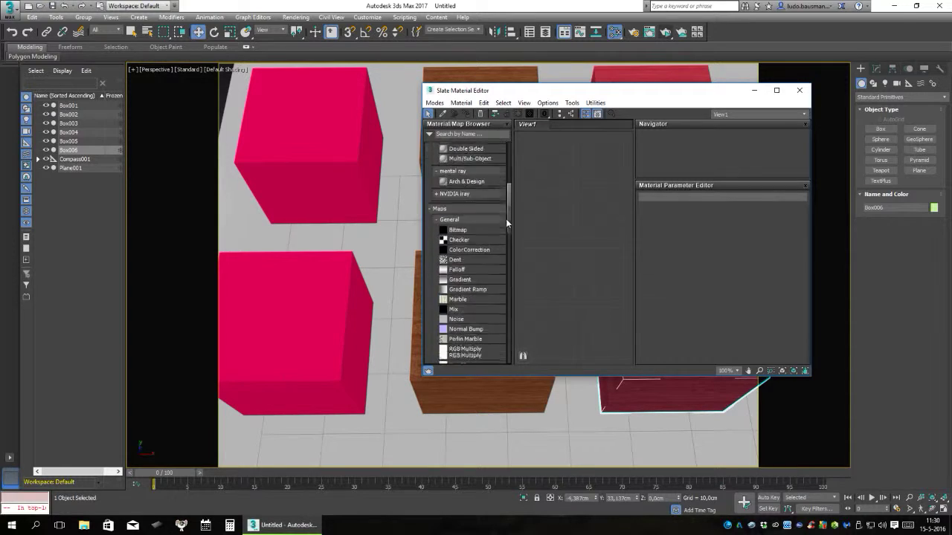
# Step: Drag an iray Material (Material #26) from the NVIDIA iray group into View1, collapsing its slots
pyautogui.moveTo(509, 179)
pyautogui.mouseDown()
pyautogui.moveTo(507, 264)
pyautogui.moveTo(508, 165)
pyautogui.mouseUp()
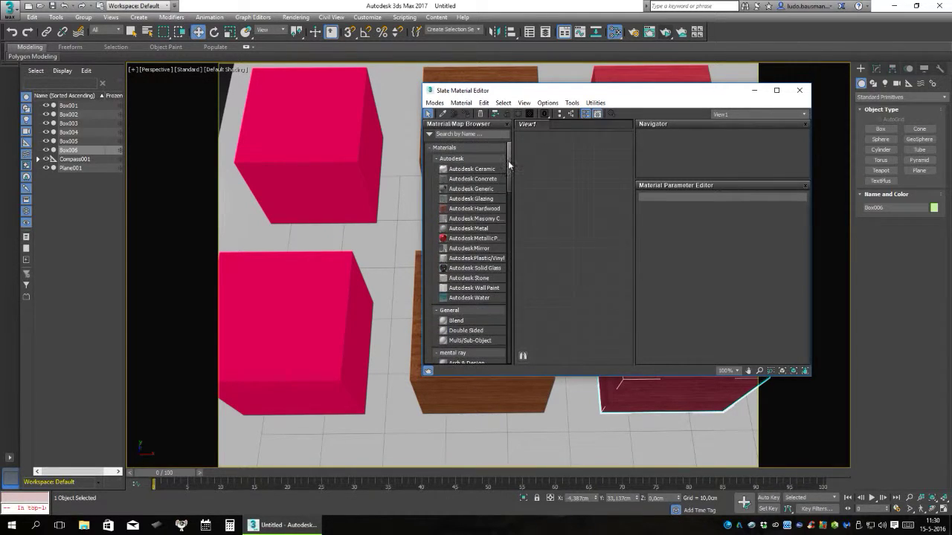
pyautogui.click(438, 160)
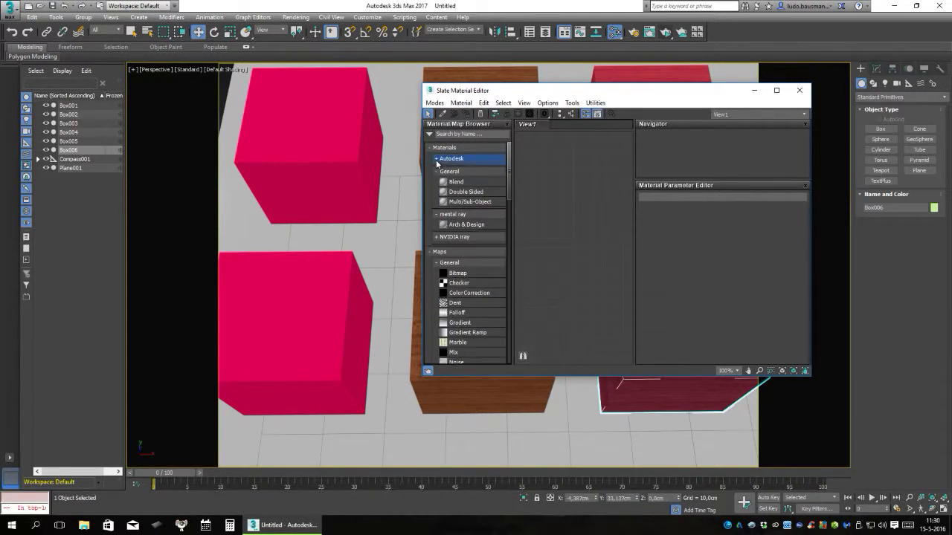
pyautogui.click(440, 214)
pyautogui.click(438, 227)
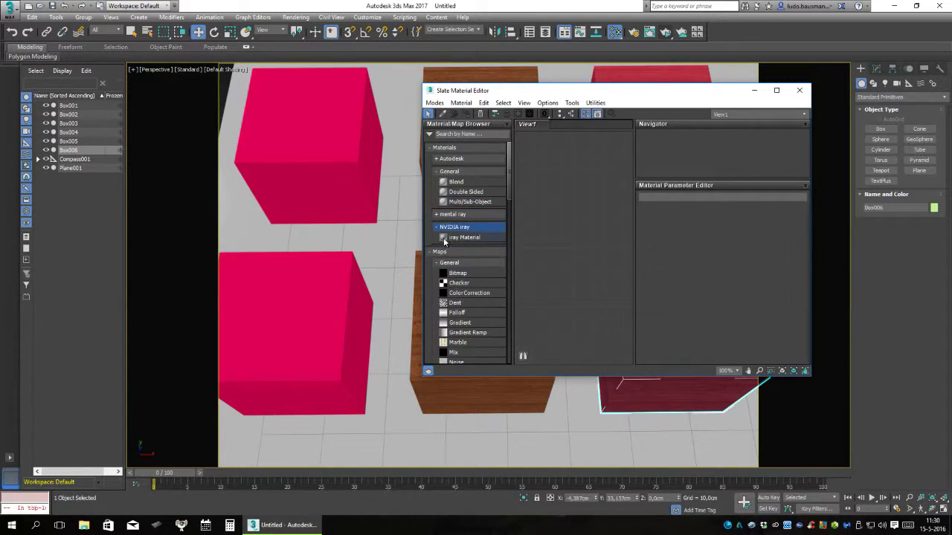
pyautogui.moveTo(464, 237); pyautogui.dragTo(564, 231)
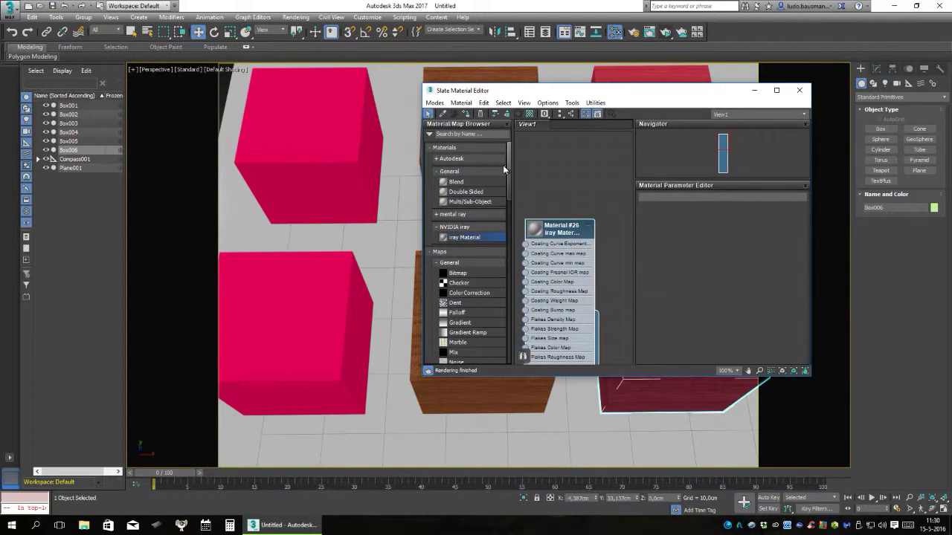
pyautogui.click(588, 224)
pyautogui.moveTo(667, 94); pyautogui.dragTo(389, 163)
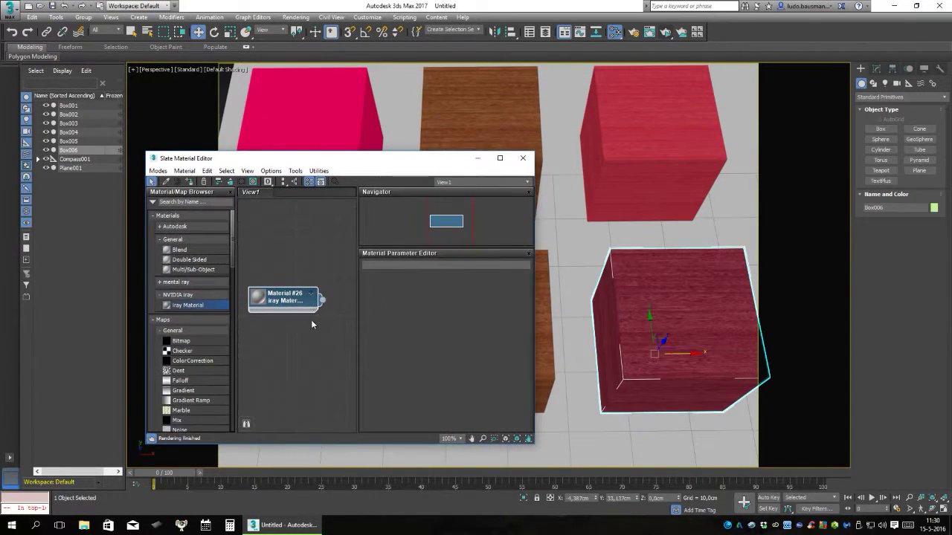
# Step: Open Material #26's parameters and reset its Glossy weight to 0,0
pyautogui.doubleClick(263, 300)
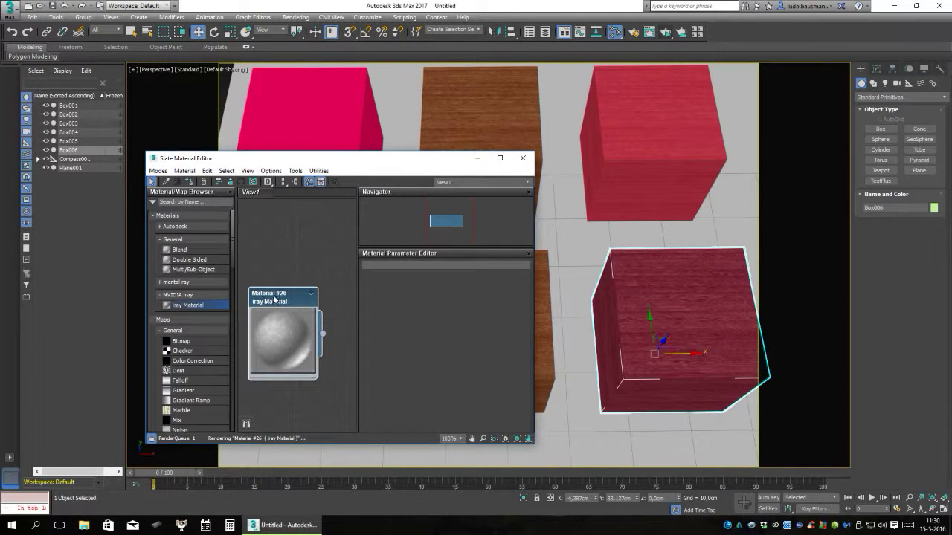
pyautogui.doubleClick(276, 299)
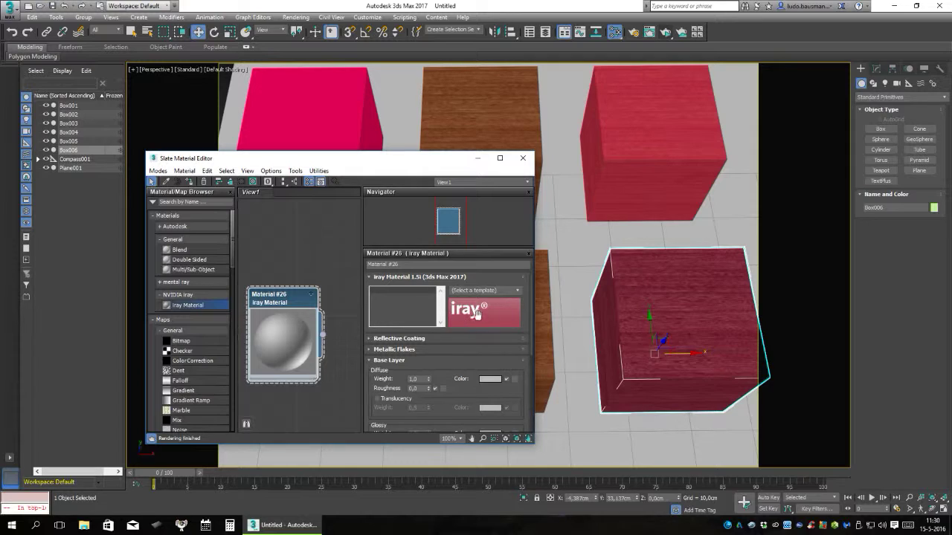
pyautogui.scroll(-2, 468, 368)
pyautogui.scroll(-2, 467, 368)
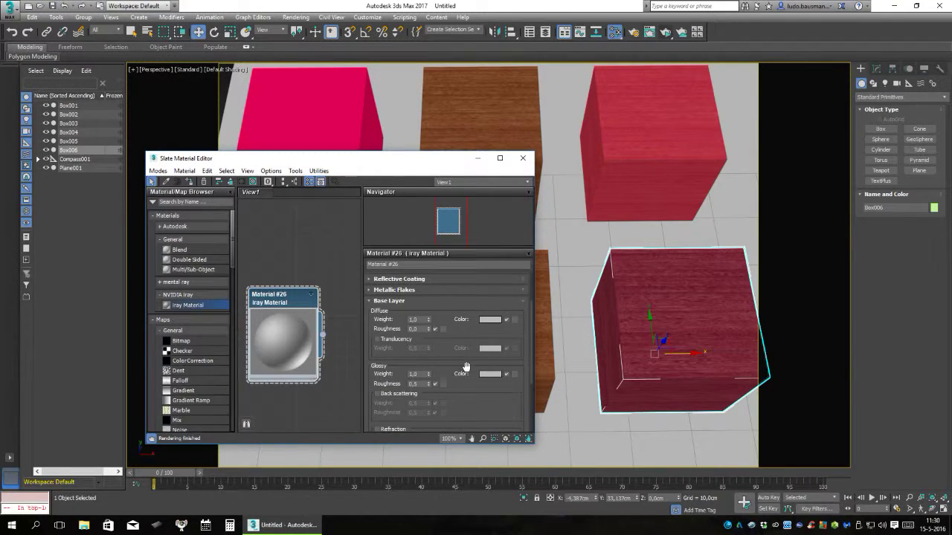
pyautogui.rightClick(428, 376)
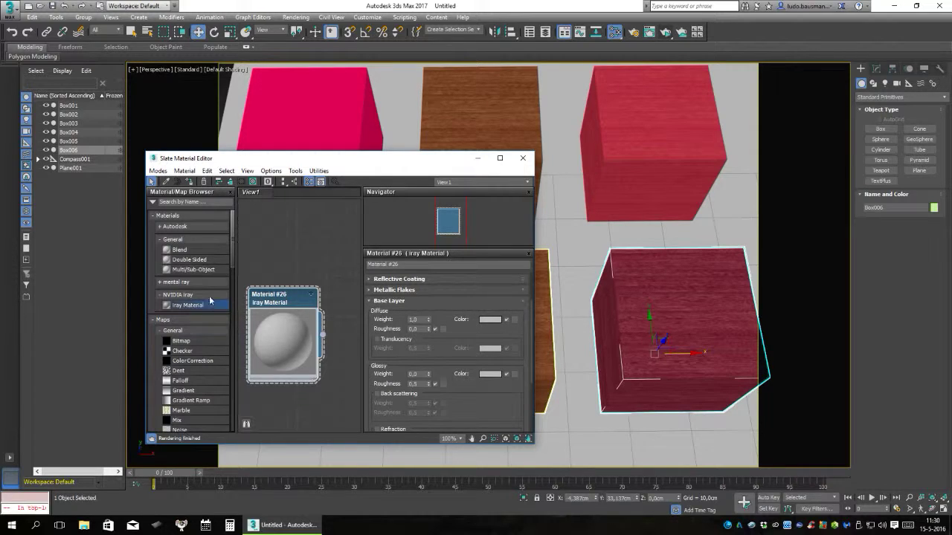
# Step: Add an Arch & Design material node (Material #27) from the mental ray group to View1
pyautogui.click(170, 282)
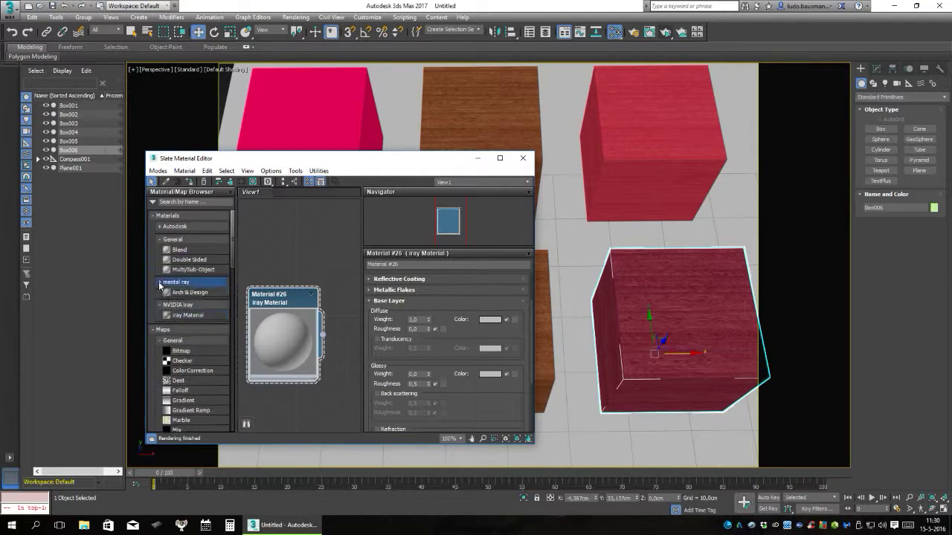
pyautogui.click(166, 293)
pyautogui.moveTo(261, 237); pyautogui.dragTo(301, 232)
# Step: Move Material #27 above Material #26, collapse both nodes, and show Material #26's parameters
pyautogui.doubleClick(275, 229)
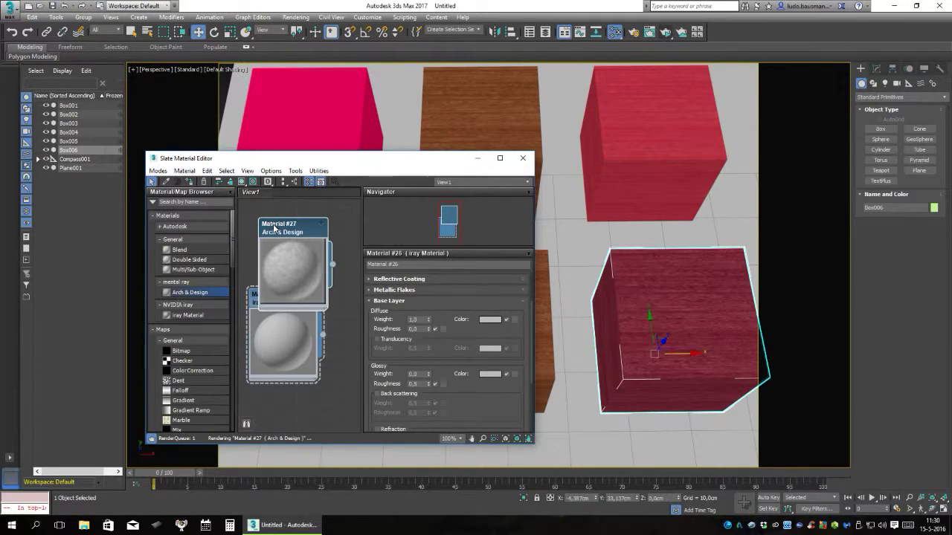
pyautogui.click(297, 232)
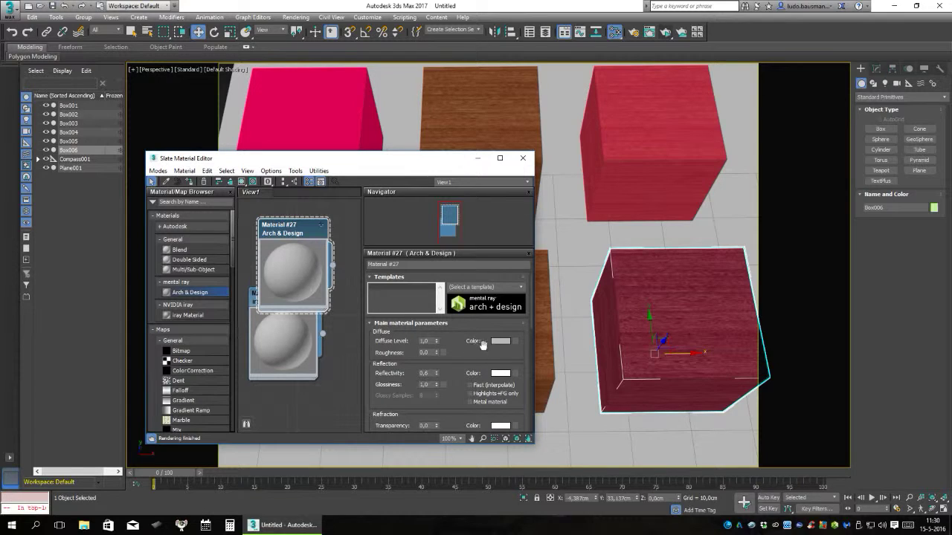
pyautogui.click(321, 225)
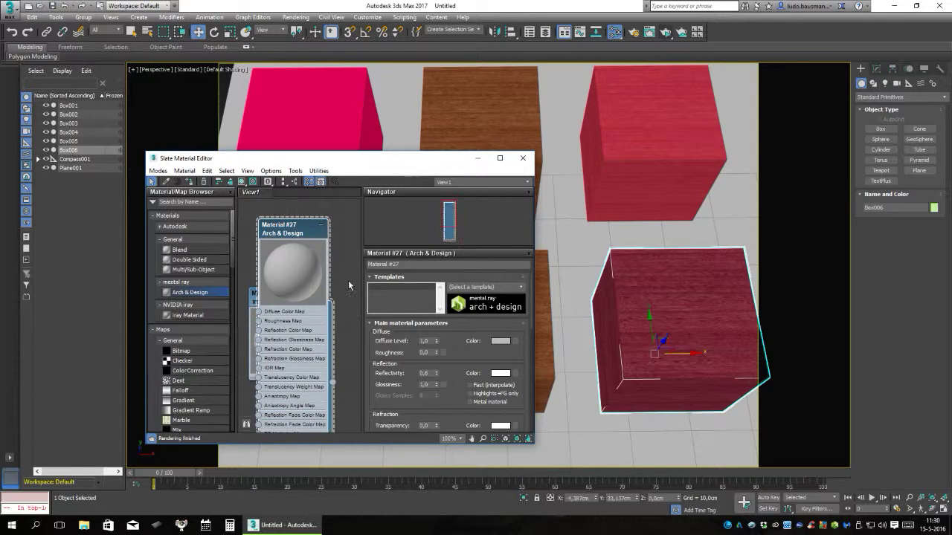
pyautogui.click(321, 225)
pyautogui.moveTo(302, 230); pyautogui.dragTo(298, 203)
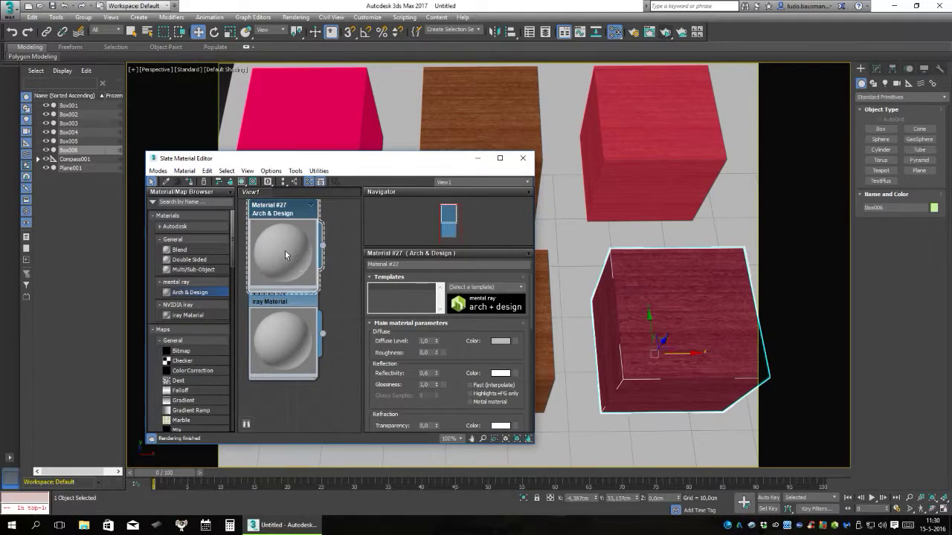
pyautogui.doubleClick(284, 251)
pyautogui.doubleClick(285, 311)
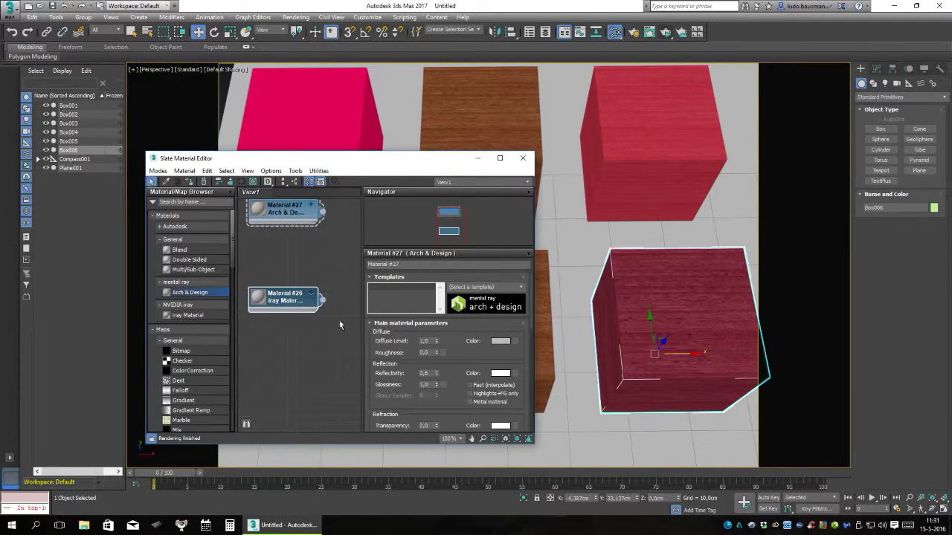
pyautogui.click(294, 305)
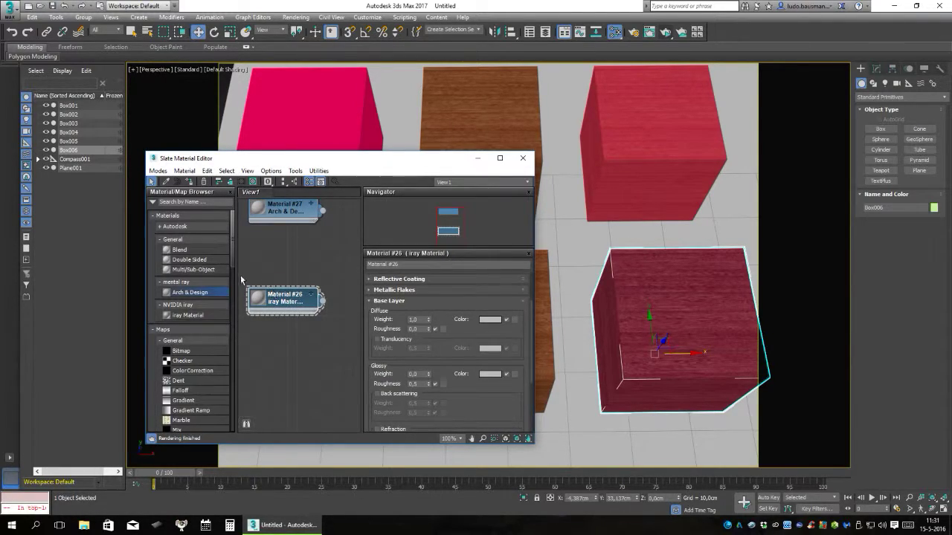
# Step: Assign a Bitmap loading the fan wood image to Material #26's Diffuse color
pyautogui.click(514, 319)
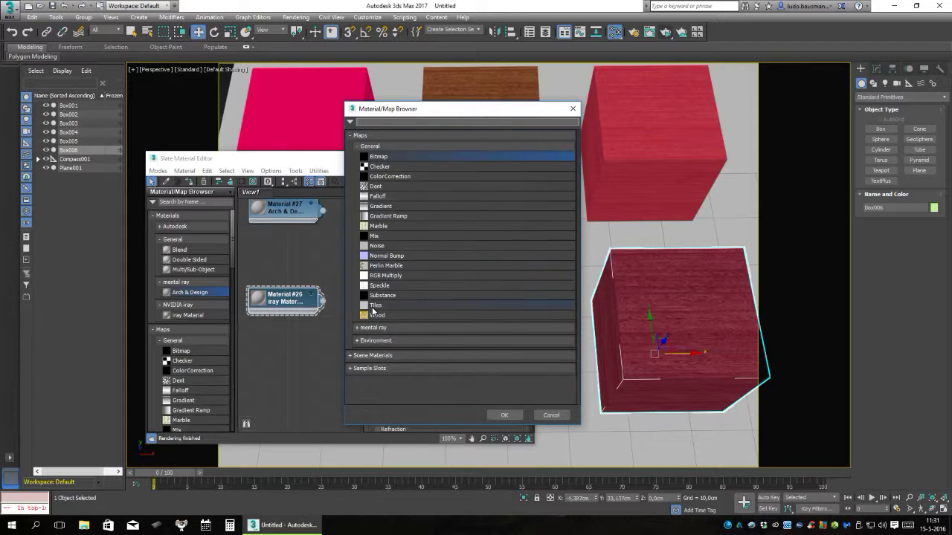
pyautogui.click(492, 328)
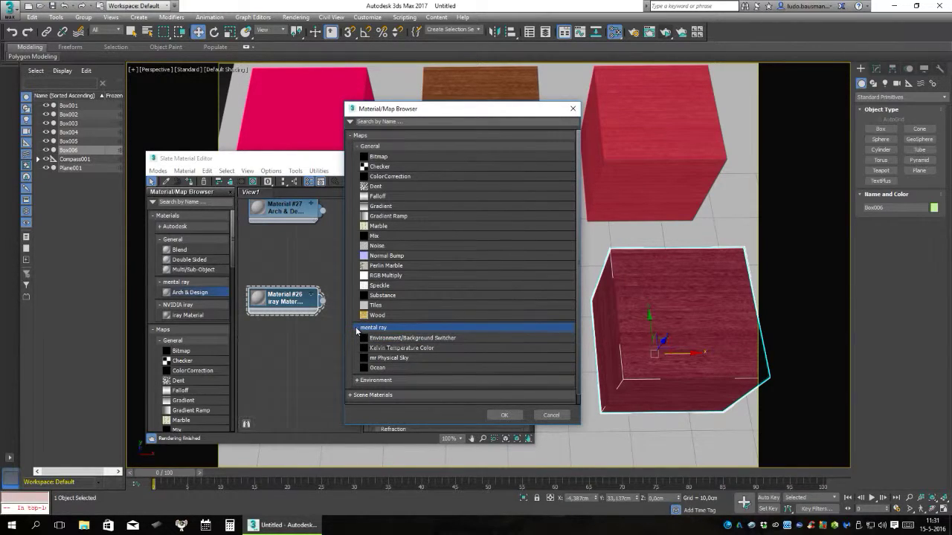
pyautogui.click(358, 328)
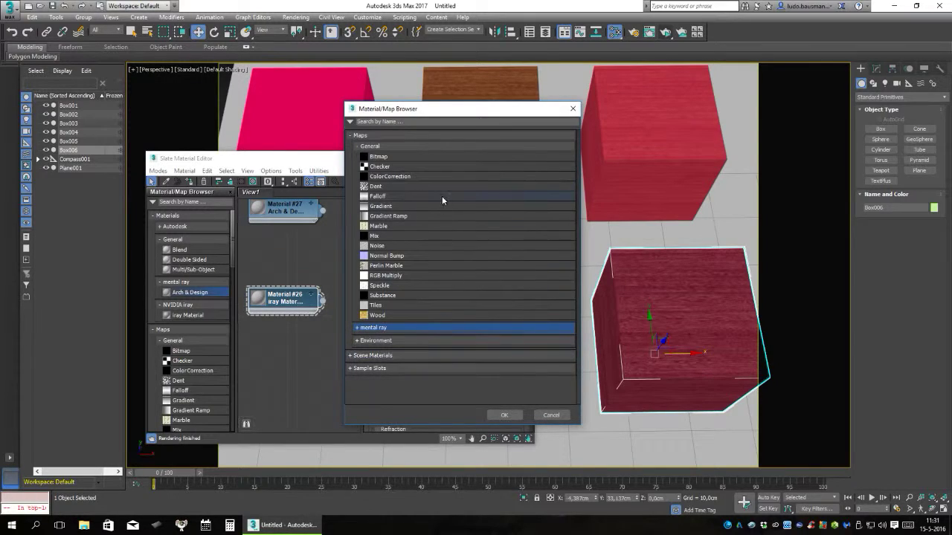
pyautogui.doubleClick(364, 158)
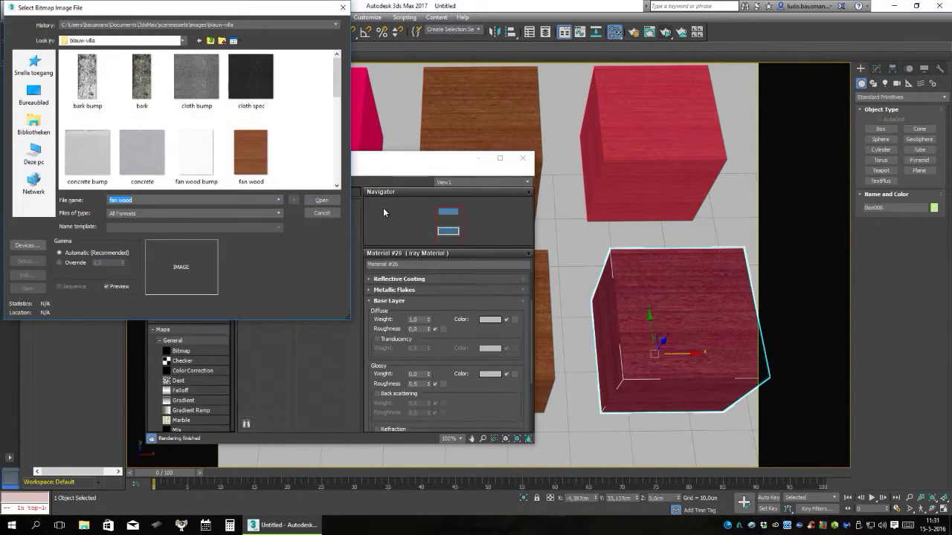
pyautogui.click(247, 160)
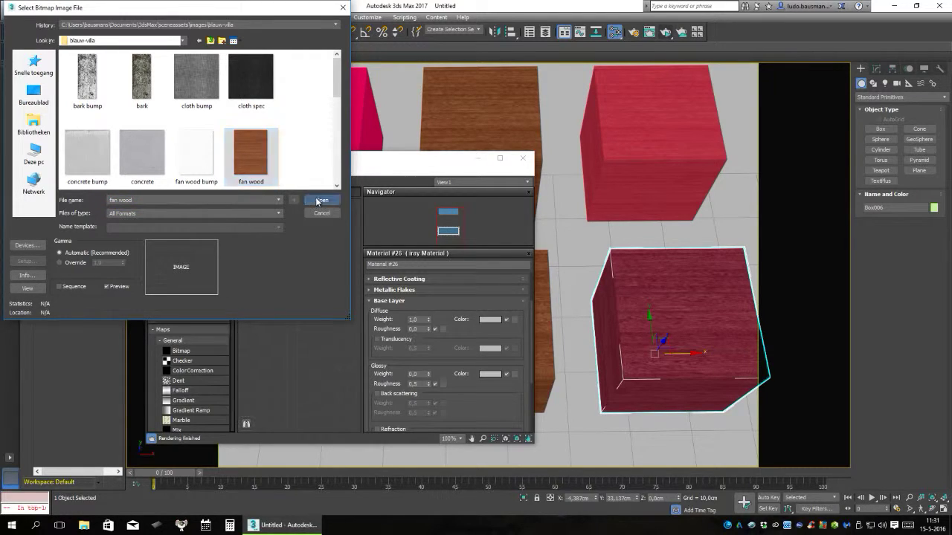
pyautogui.click(320, 200)
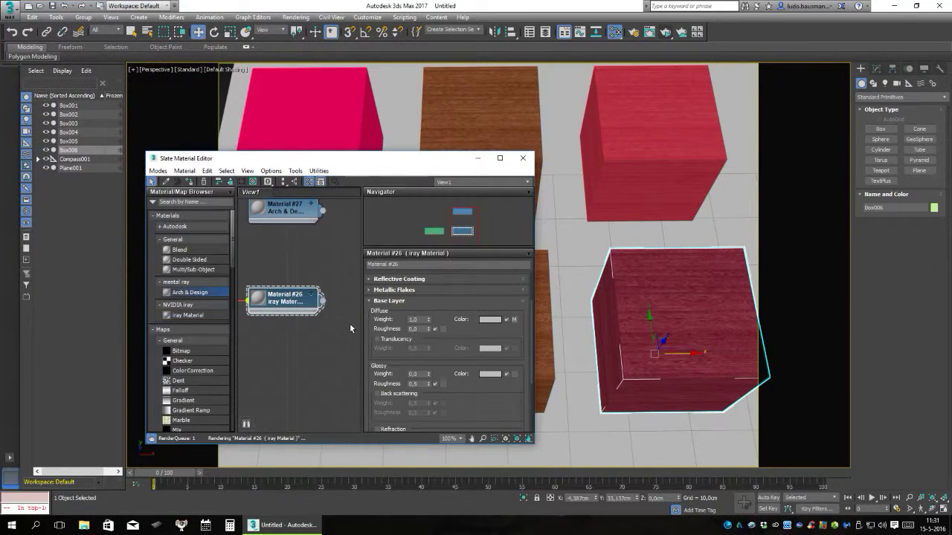
# Step: Open a separate preview window of Material #26 and move it right
pyautogui.rightClick(264, 304)
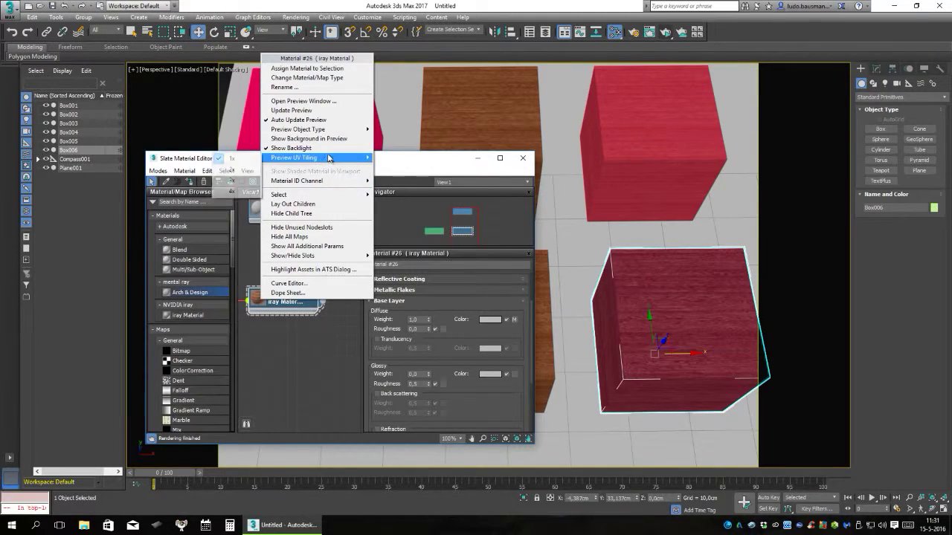
pyautogui.click(317, 102)
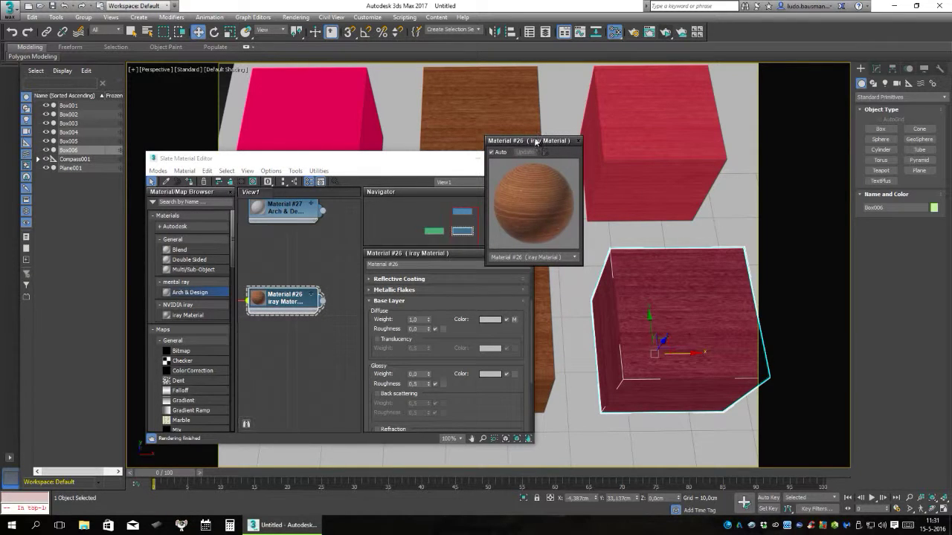
pyautogui.moveTo(535, 142); pyautogui.dragTo(580, 149)
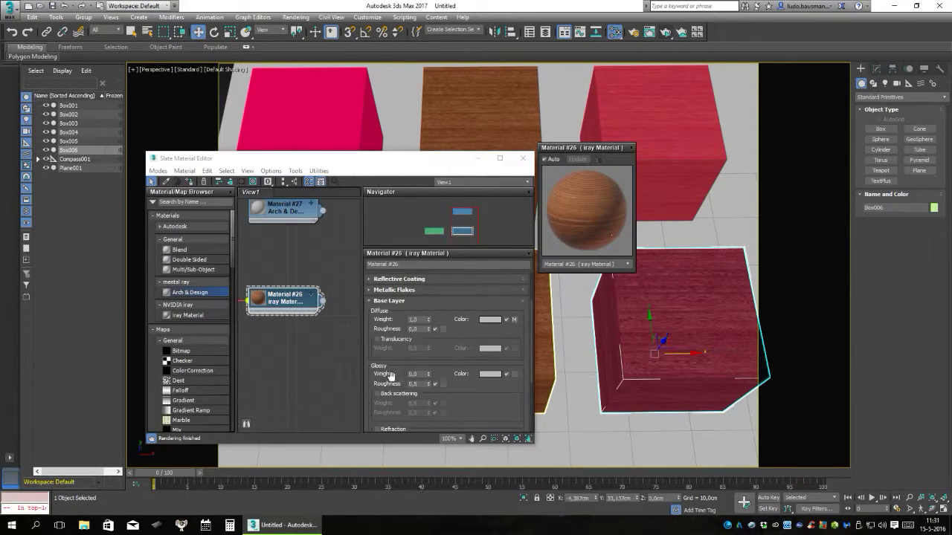
# Step: Disable Material #26's Reflective Coating so only the base layer remains
pyautogui.click(414, 375)
pyautogui.click(435, 278)
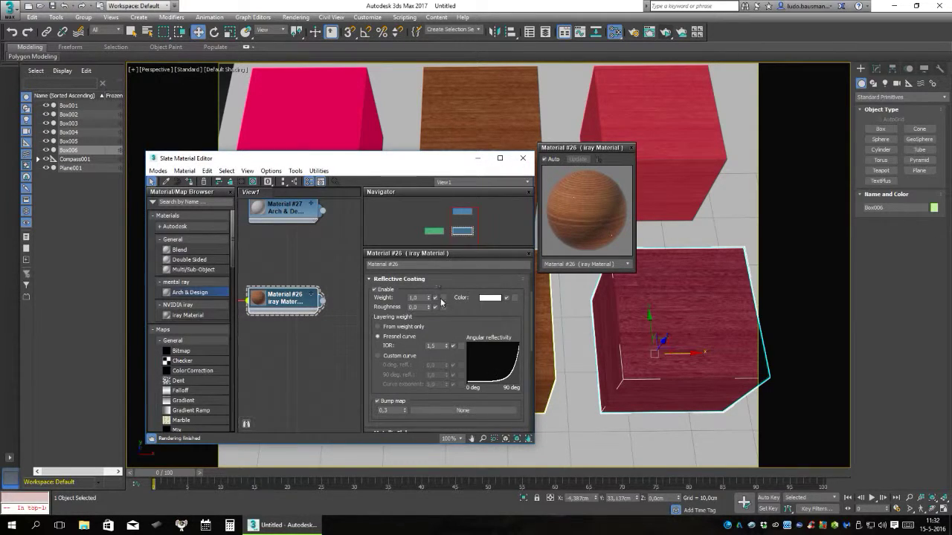
pyautogui.click(375, 290)
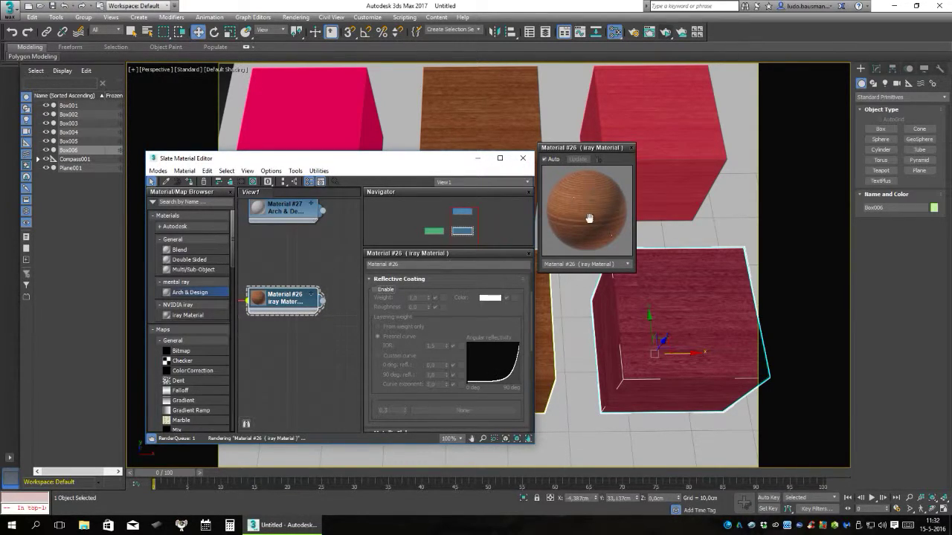
pyautogui.click(428, 278)
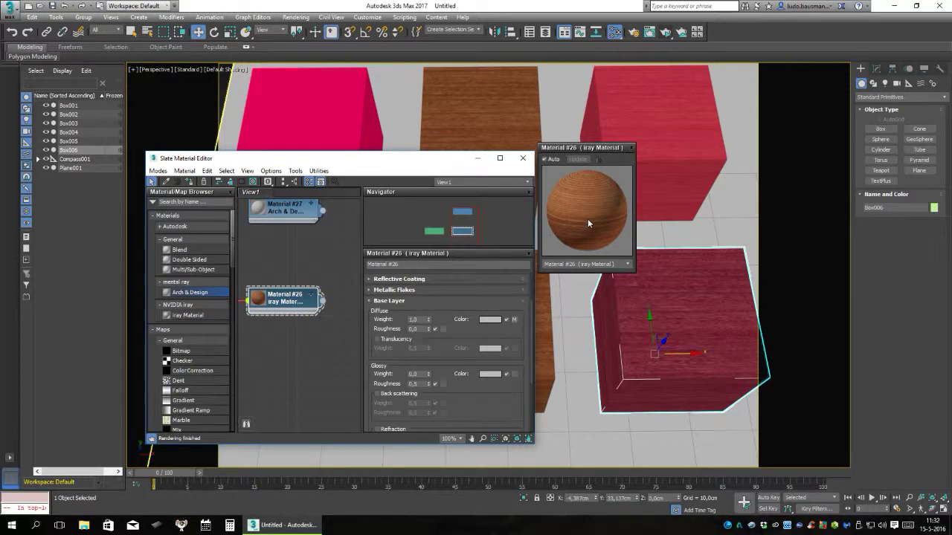
# Step: Maximize the Slate editor and lay out and frame all material nodes
pyautogui.moveTo(316, 351); pyautogui.dragTo(347, 336, button='middle')
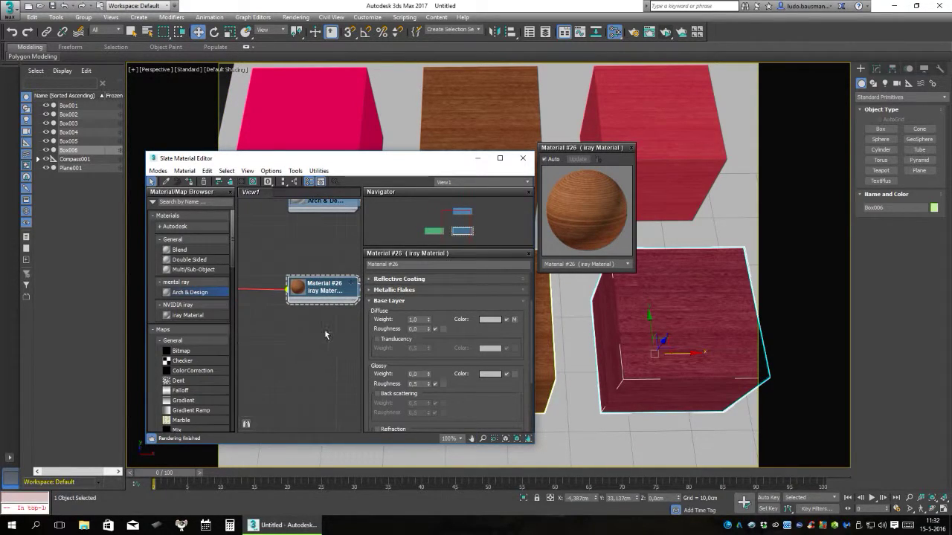
pyautogui.scroll(-4, 323, 328)
pyautogui.moveTo(377, 159); pyautogui.dragTo(415, 103)
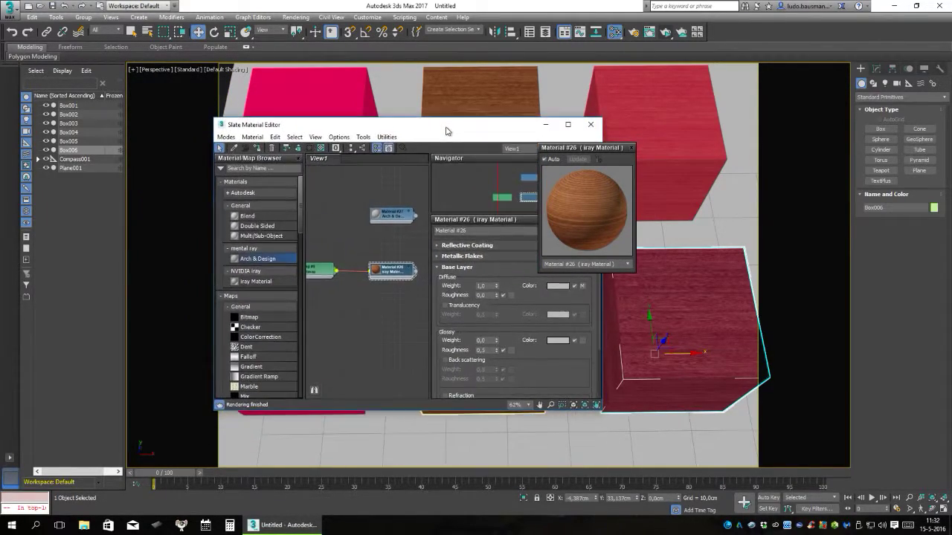
pyautogui.click(533, 105)
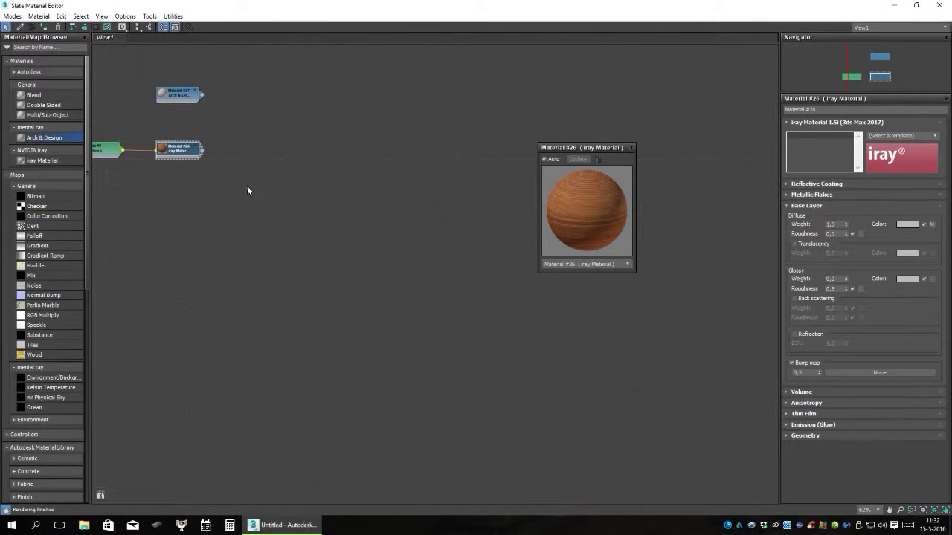
pyautogui.click(137, 27)
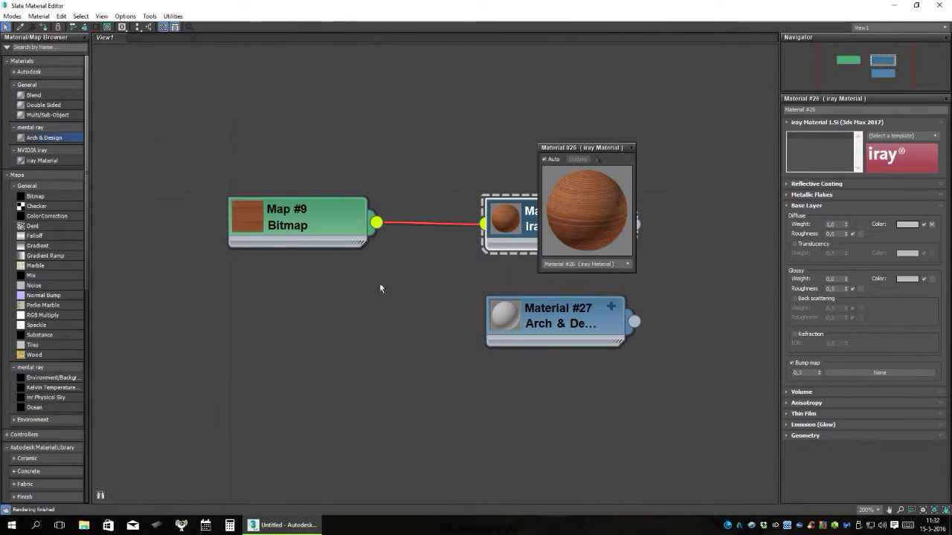
pyautogui.moveTo(585, 147); pyautogui.dragTo(683, 95)
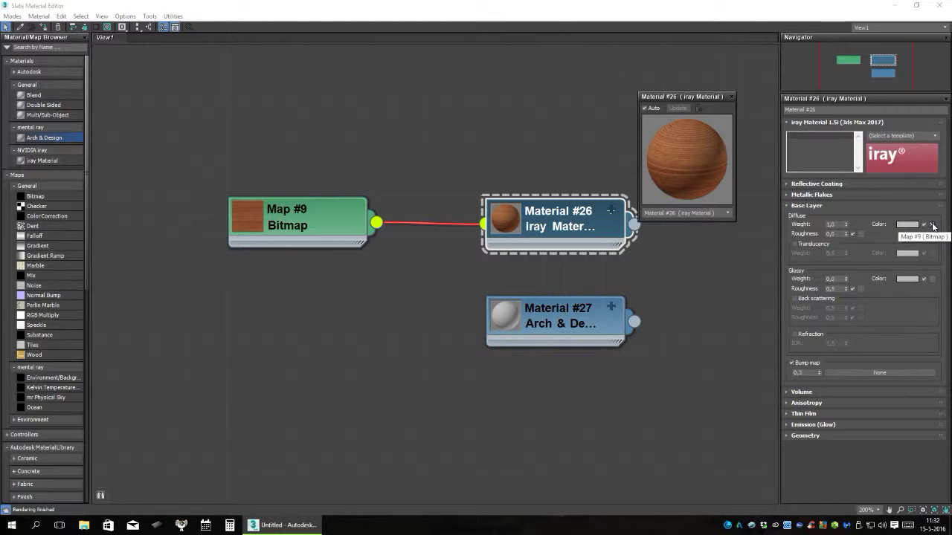
# Step: Inspect the Map #9 bitmap, then Cut it from Material #26's Diffuse color
pyautogui.click(933, 226)
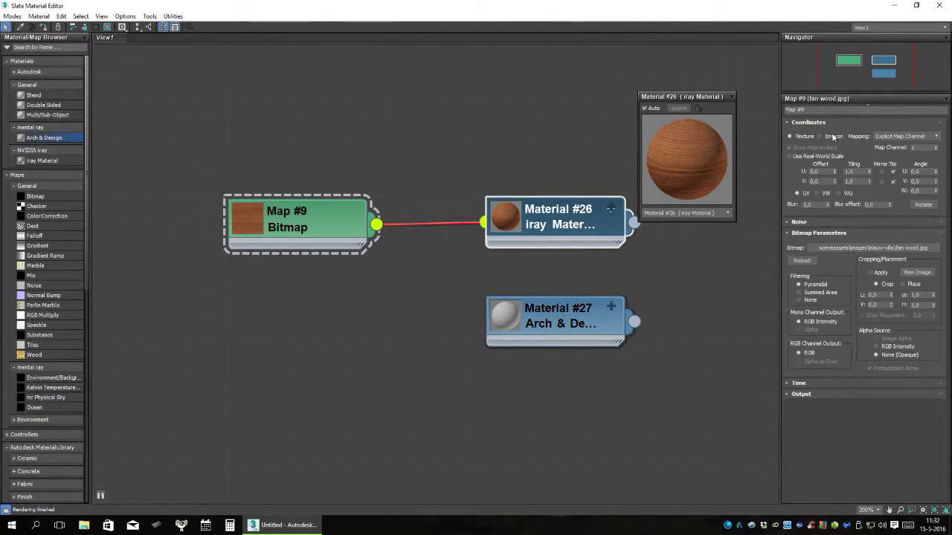
pyautogui.doubleClick(573, 222)
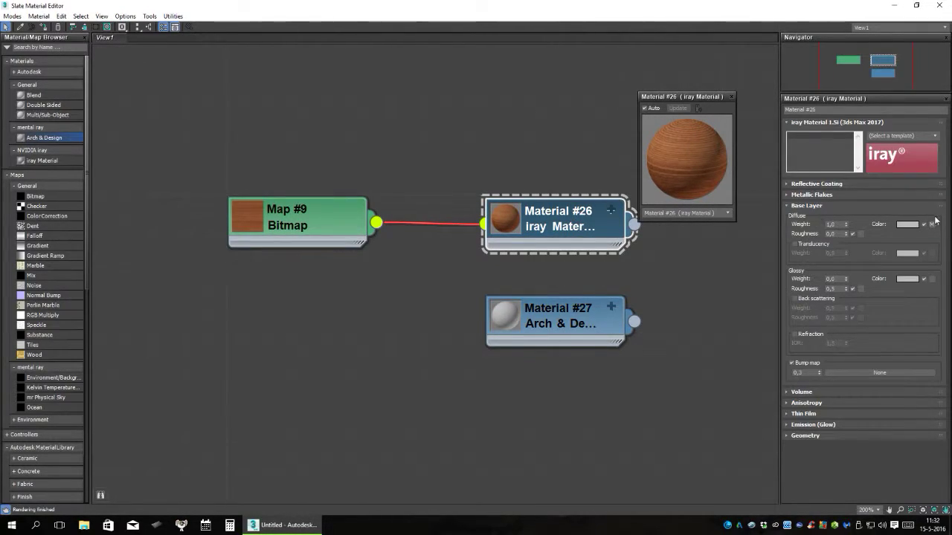
pyautogui.rightClick(933, 223)
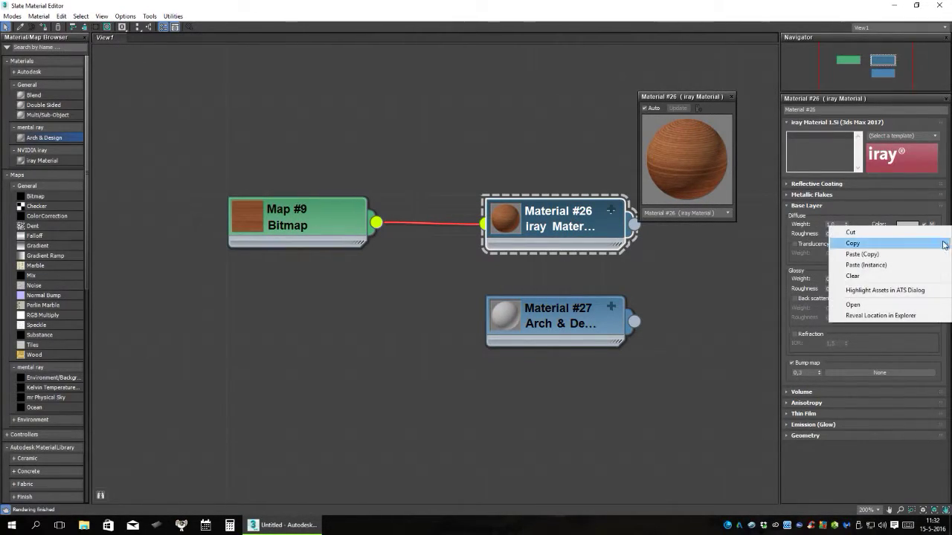
pyautogui.click(898, 237)
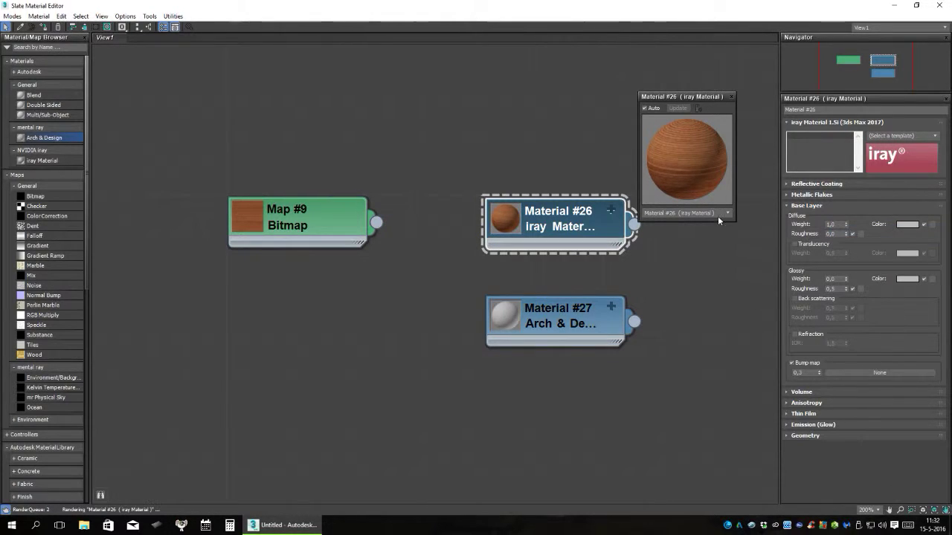
# Step: Plug a Mix map (Map #10) into the Diffuse color and wire the Map #9 wood bitmap into Color 1
pyautogui.click(933, 224)
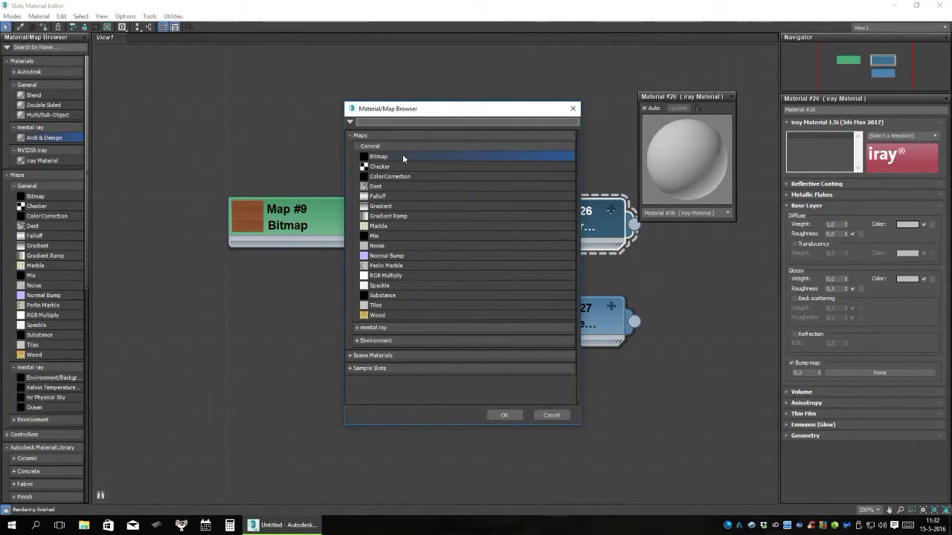
pyautogui.doubleClick(374, 236)
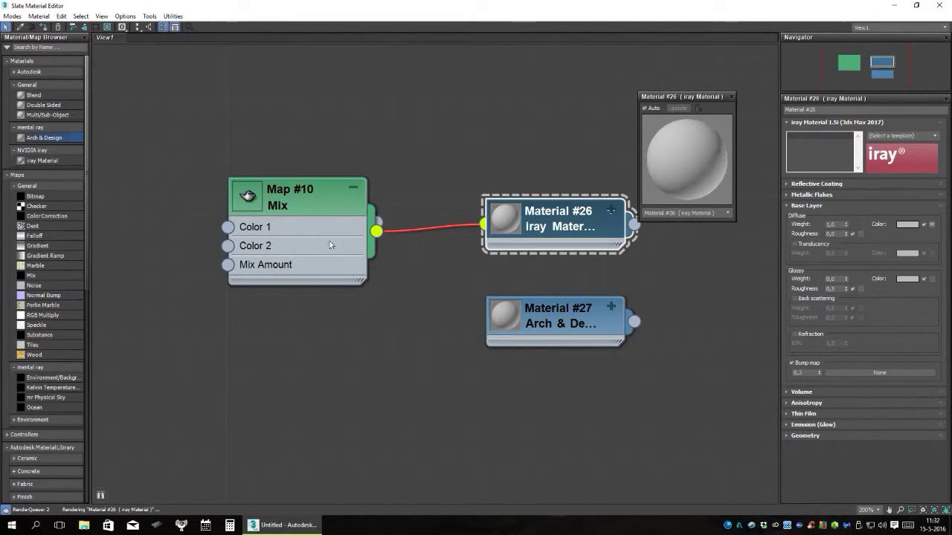
pyautogui.moveTo(317, 195)
pyautogui.mouseDown()
pyautogui.moveTo(399, 309)
pyautogui.moveTo(397, 290)
pyautogui.mouseUp()
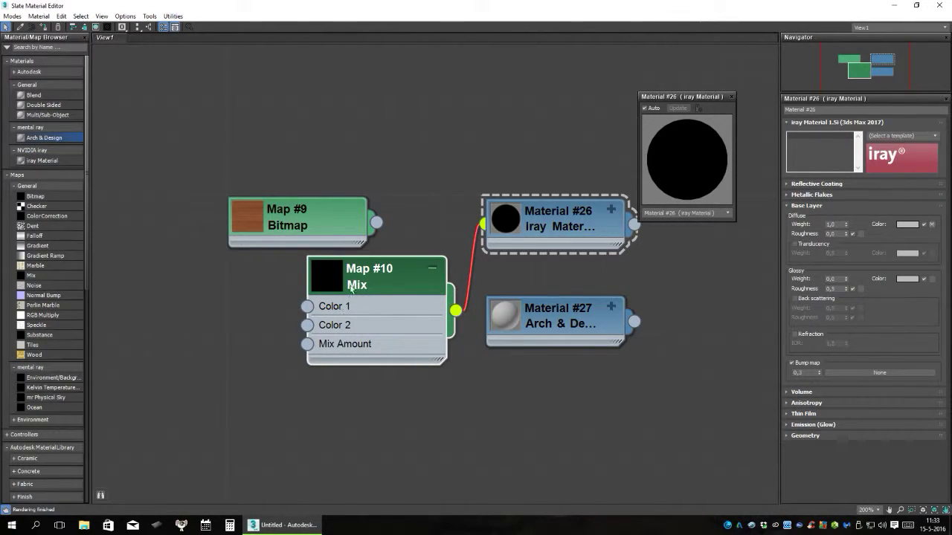
pyautogui.moveTo(334, 226); pyautogui.dragTo(247, 265)
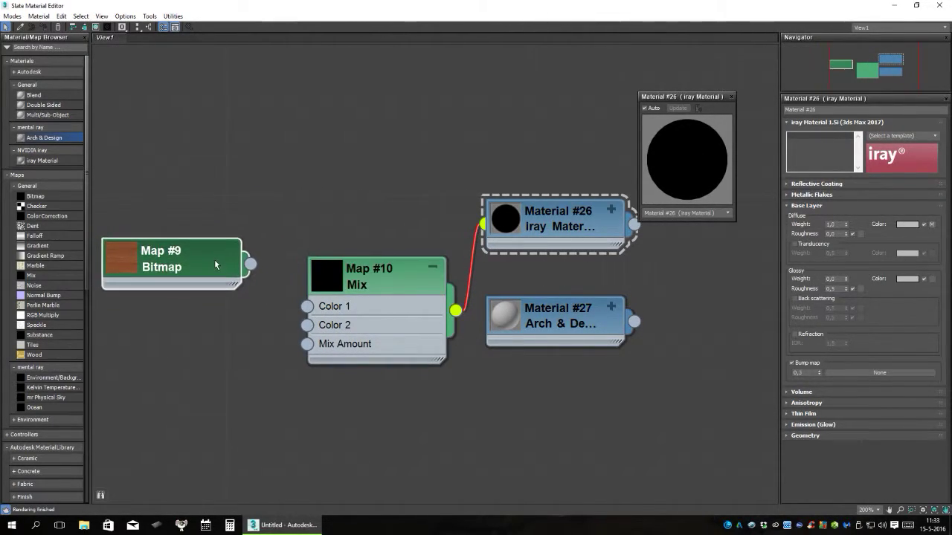
pyautogui.moveTo(272, 335); pyautogui.dragTo(307, 307)
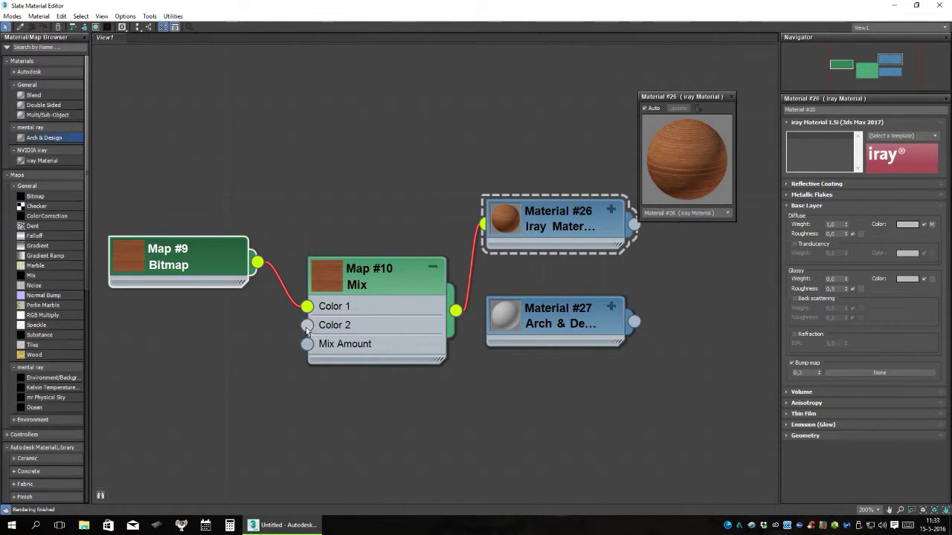
# Step: Set the Mix map's Color 2 to a saturated green with hue 83
pyautogui.click(389, 277)
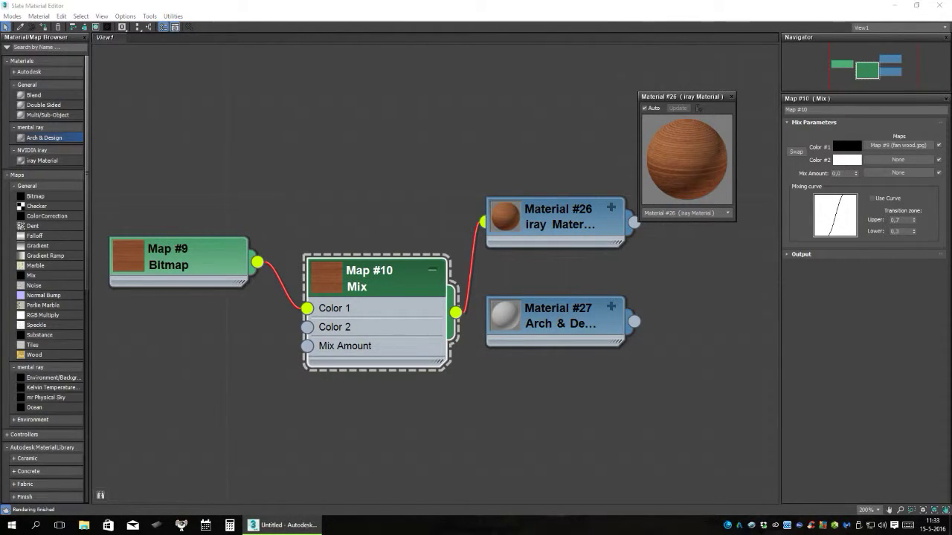
pyautogui.click(849, 160)
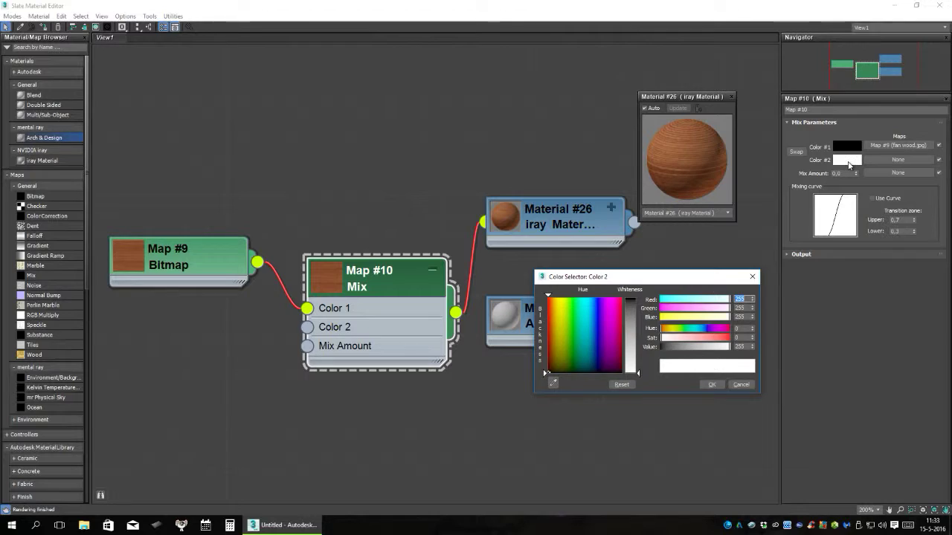
pyautogui.click(720, 331)
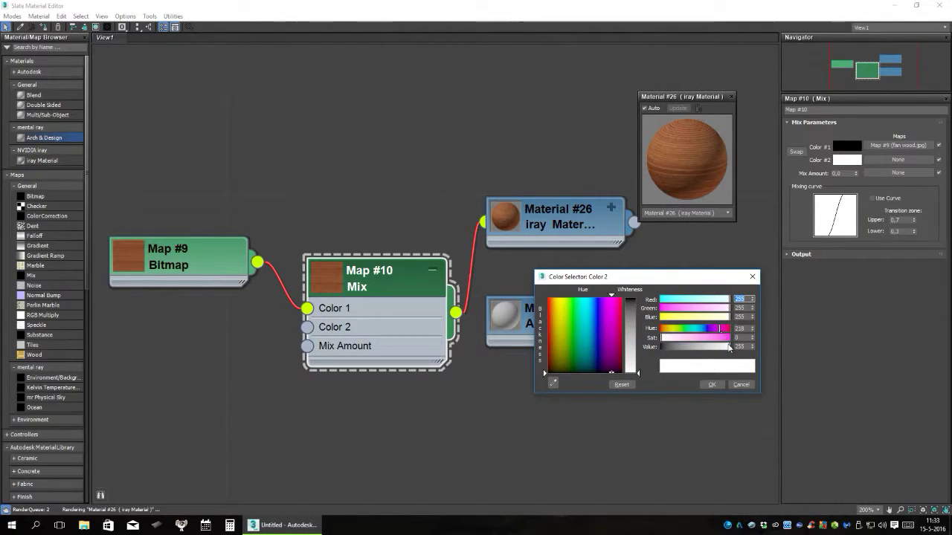
pyautogui.click(572, 327)
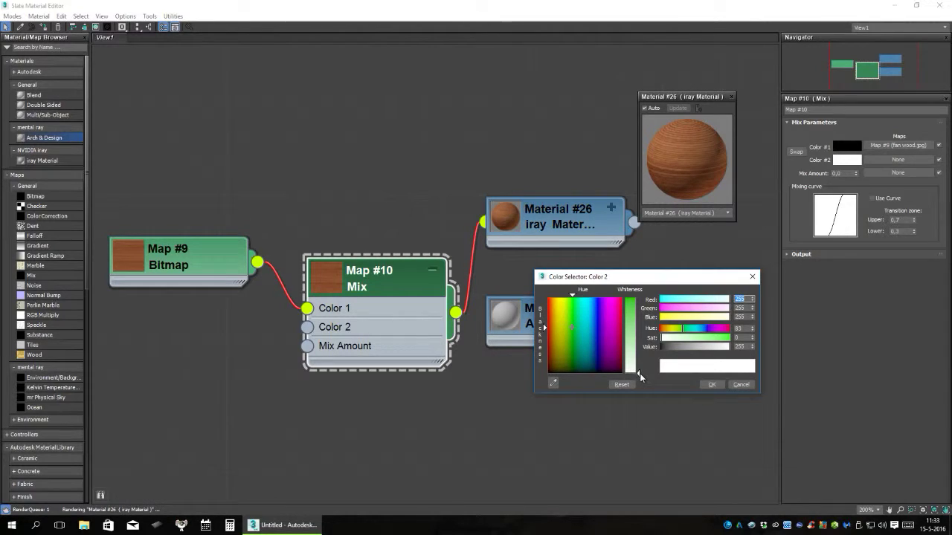
pyautogui.click(631, 299)
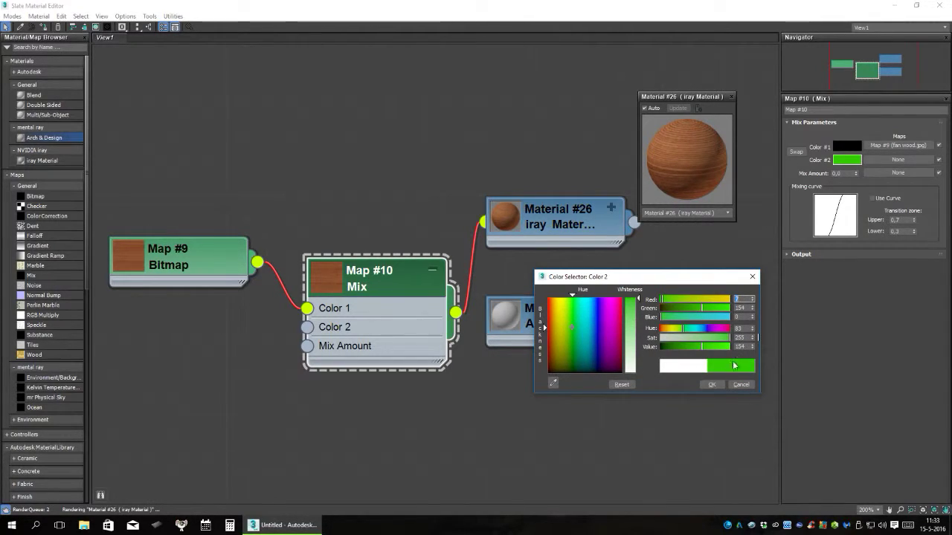
pyautogui.click(710, 385)
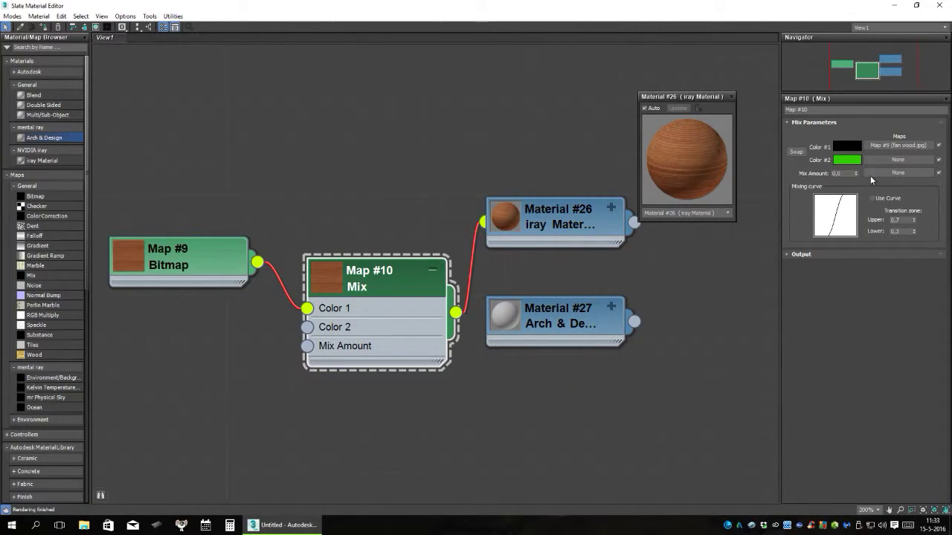
# Step: Set the Mix Amount to 50
pyautogui.doubleClick(835, 174)
pyautogui.write('50')
pyautogui.press('Return')
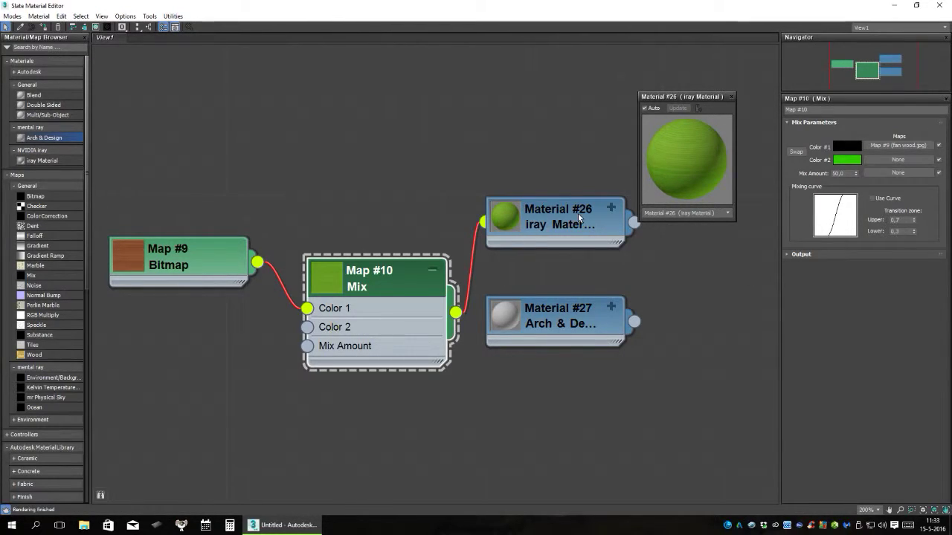
# Step: Enlarge Material #26's preview to check the green wood, then restore the editor to a floating window
pyautogui.moveTo(579, 223); pyautogui.dragTo(577, 265)
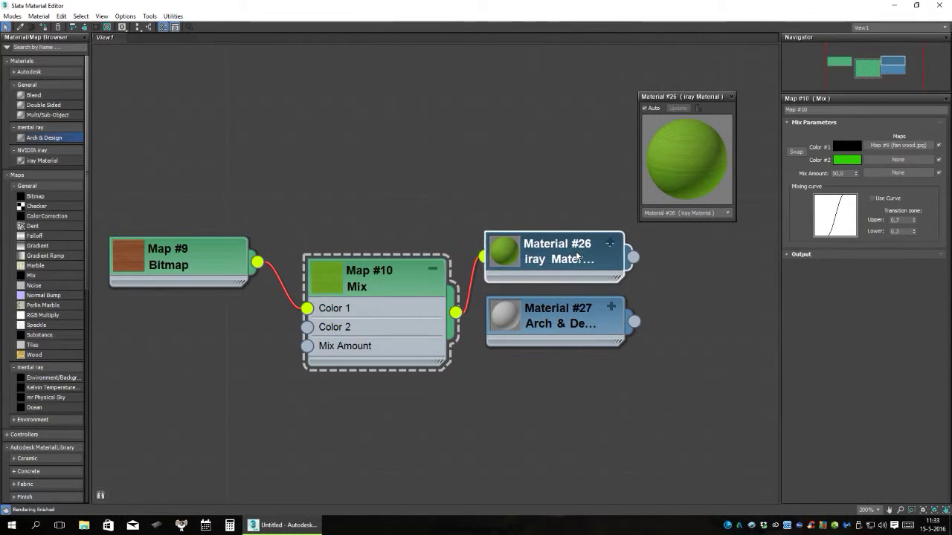
pyautogui.doubleClick(502, 260)
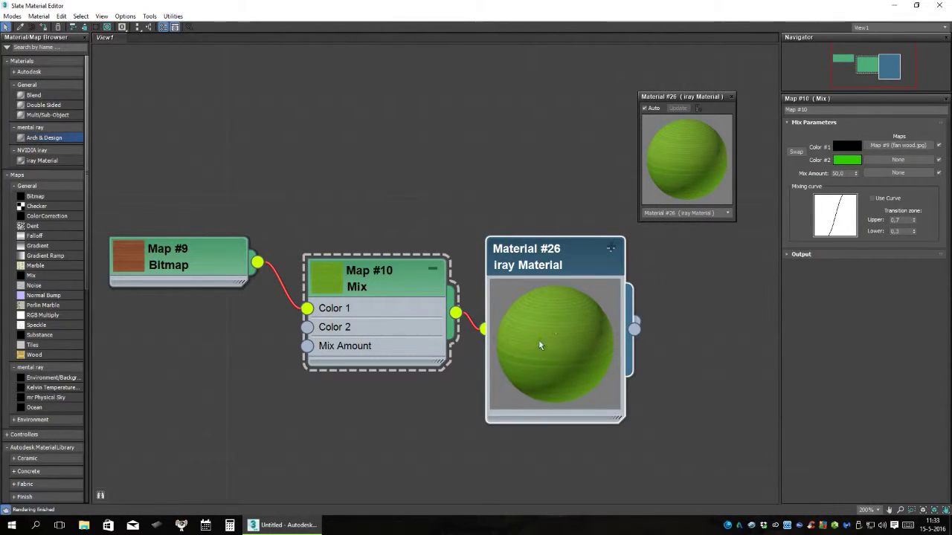
pyautogui.click(534, 258)
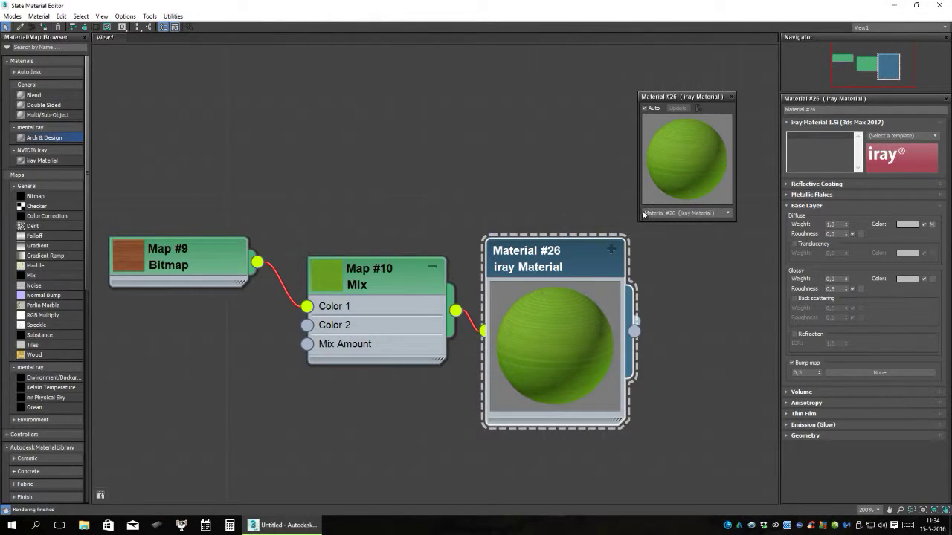
pyautogui.click(731, 97)
pyautogui.click(917, 6)
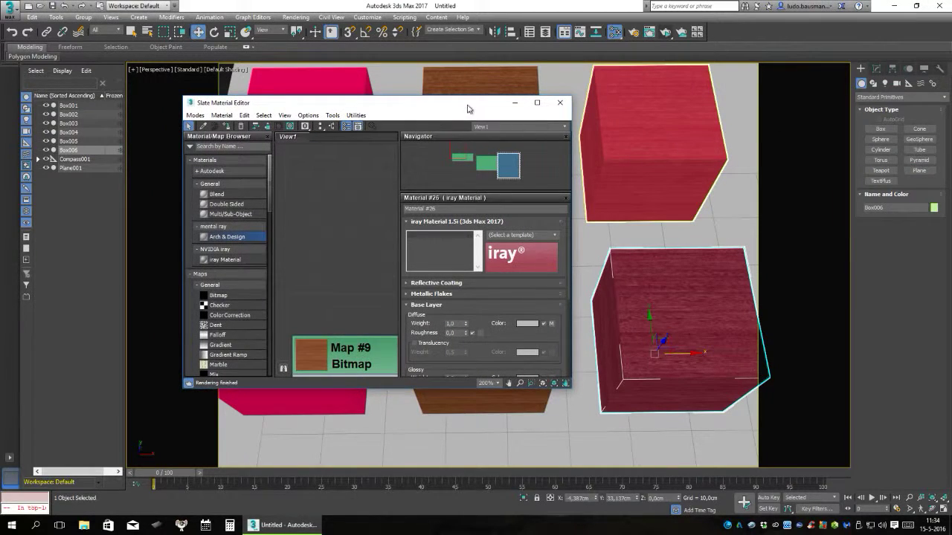
# Step: Assign the current material to the top-right red box
pyautogui.moveTo(467, 110)
pyautogui.mouseDown()
pyautogui.moveTo(719, 156)
pyautogui.moveTo(651, 210)
pyautogui.moveTo(525, 232)
pyautogui.mouseUp()
pyautogui.click(686, 114)
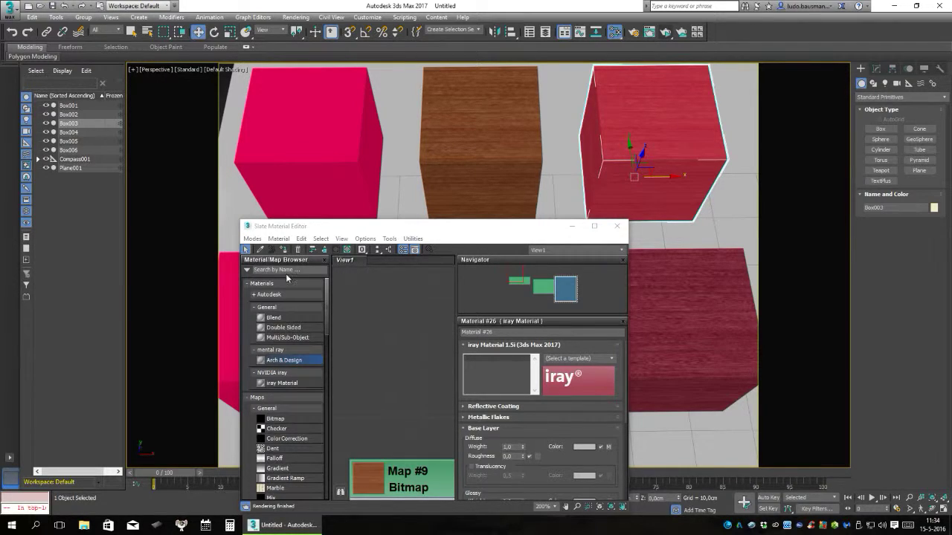
pyautogui.click(283, 250)
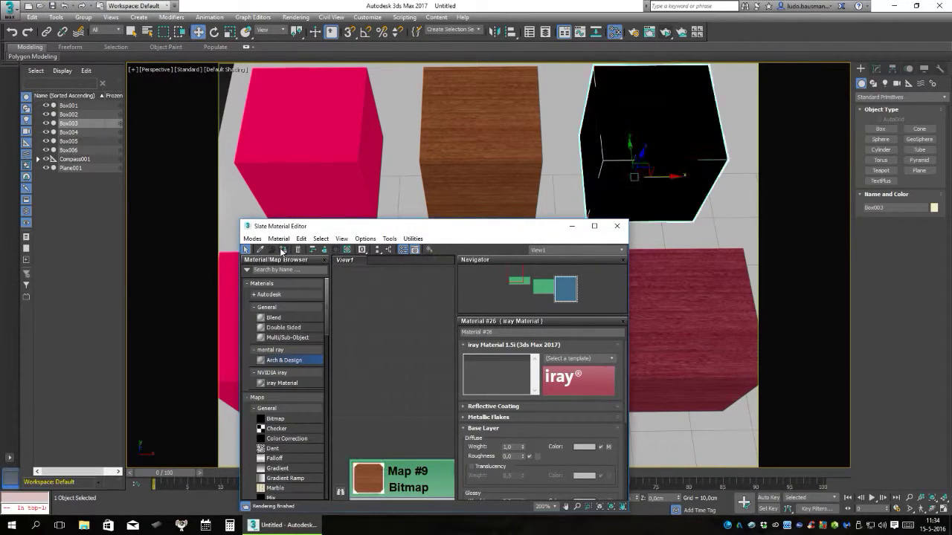
# Step: Turn on Show Background in Preview and close the material editor
pyautogui.click(347, 251)
pyautogui.moveTo(479, 238); pyautogui.dragTo(537, 125)
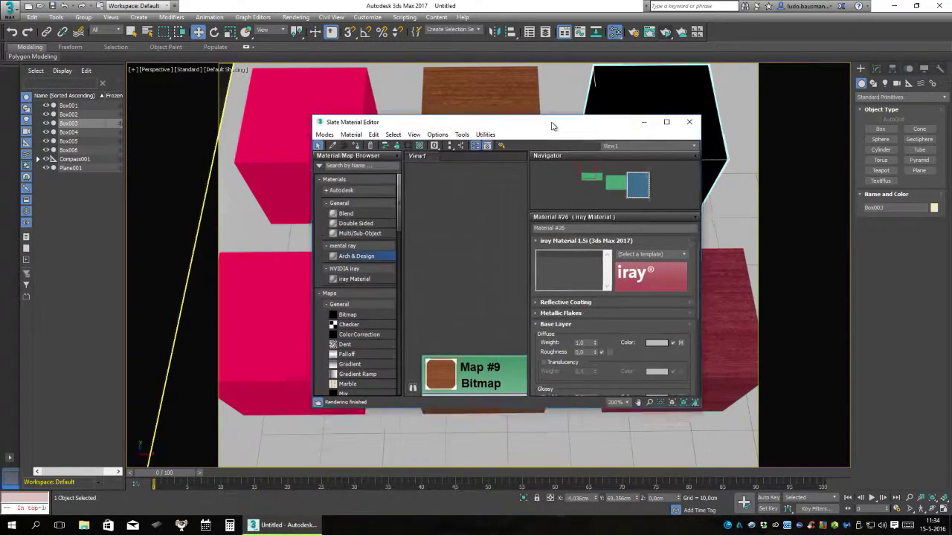
pyautogui.scroll(-3, 455, 275)
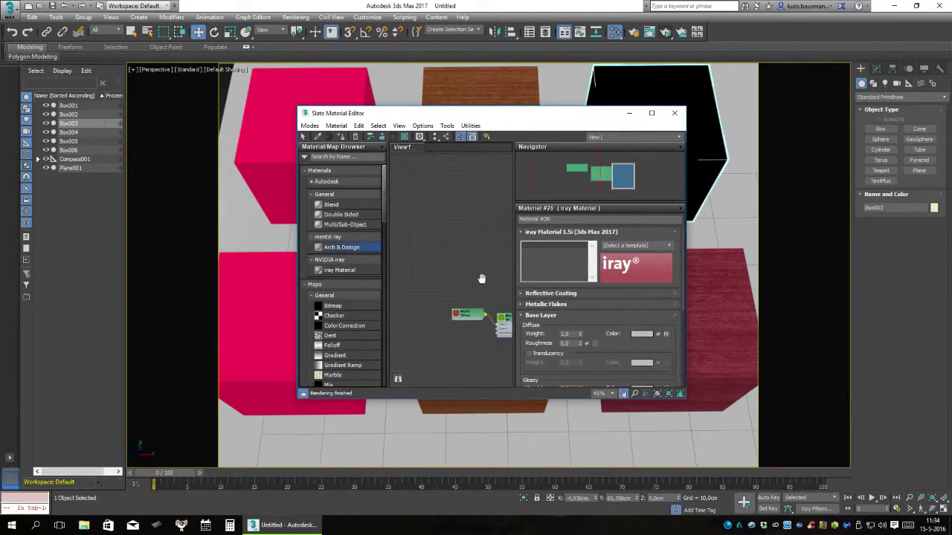
pyautogui.scroll(2, 482, 316)
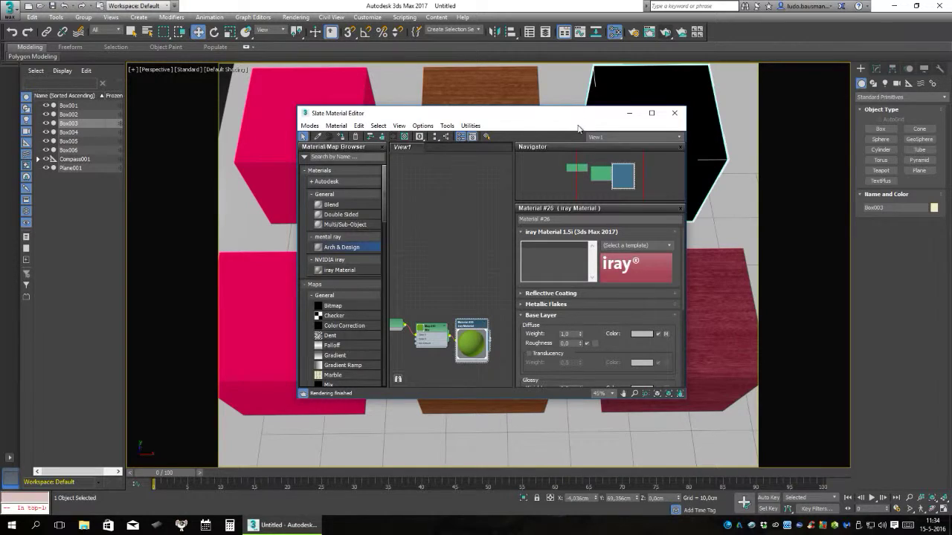
pyautogui.moveTo(578, 116); pyautogui.dragTo(549, 200)
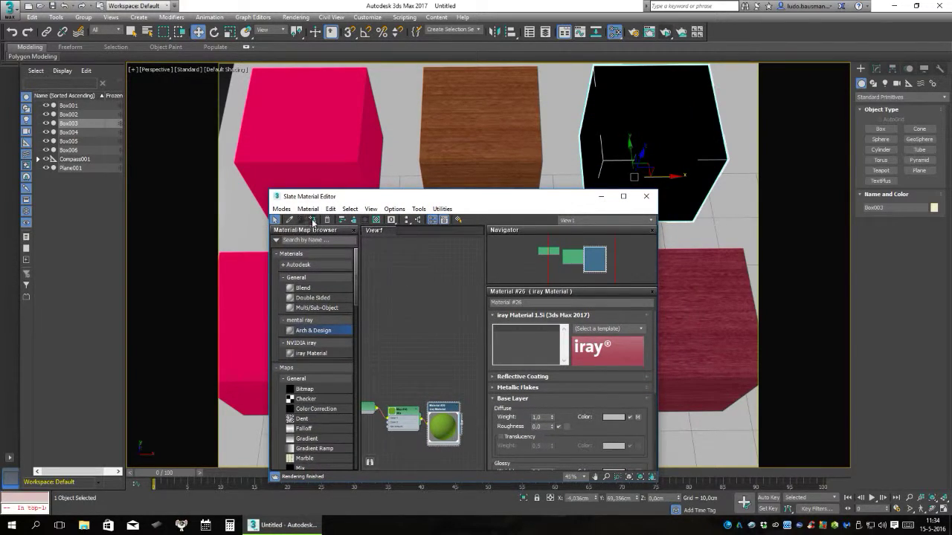
pyautogui.click(376, 221)
pyautogui.click(645, 197)
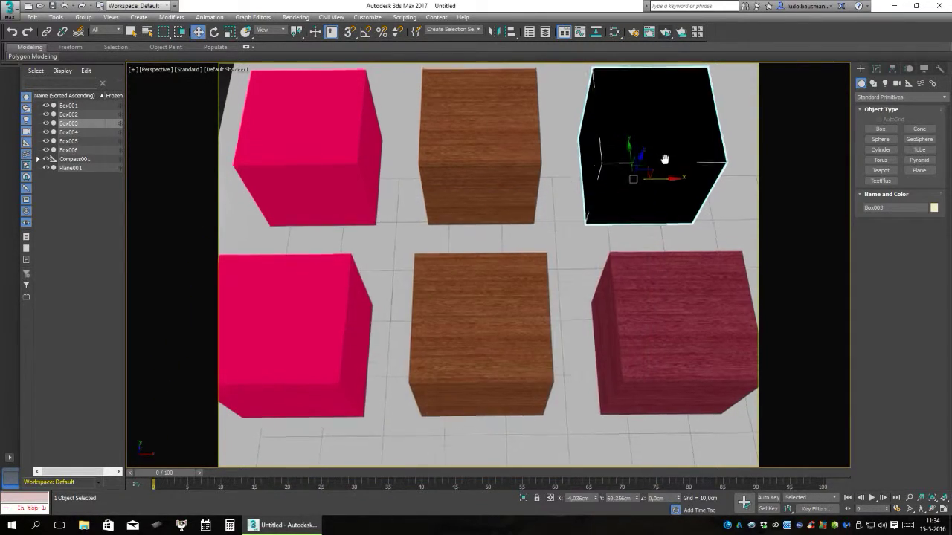
pyautogui.scroll(2, 665, 160)
pyautogui.click(665, 34)
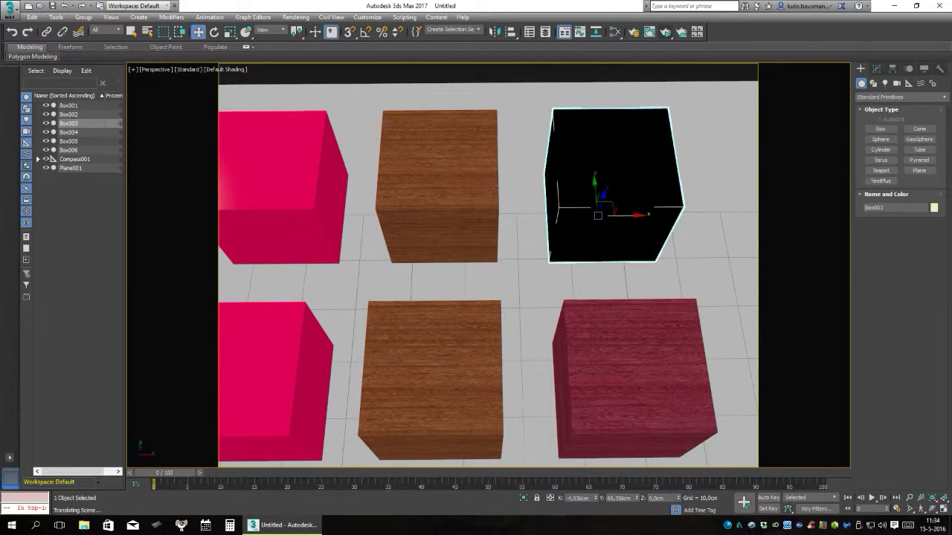
pyautogui.moveTo(744, 138); pyautogui.dragTo(464, 128)
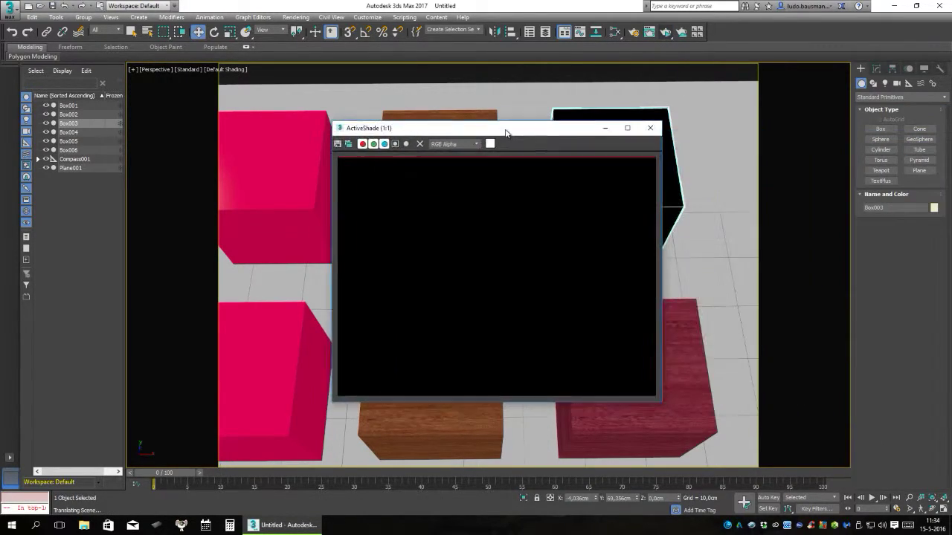
pyautogui.scroll(2, 558, 217)
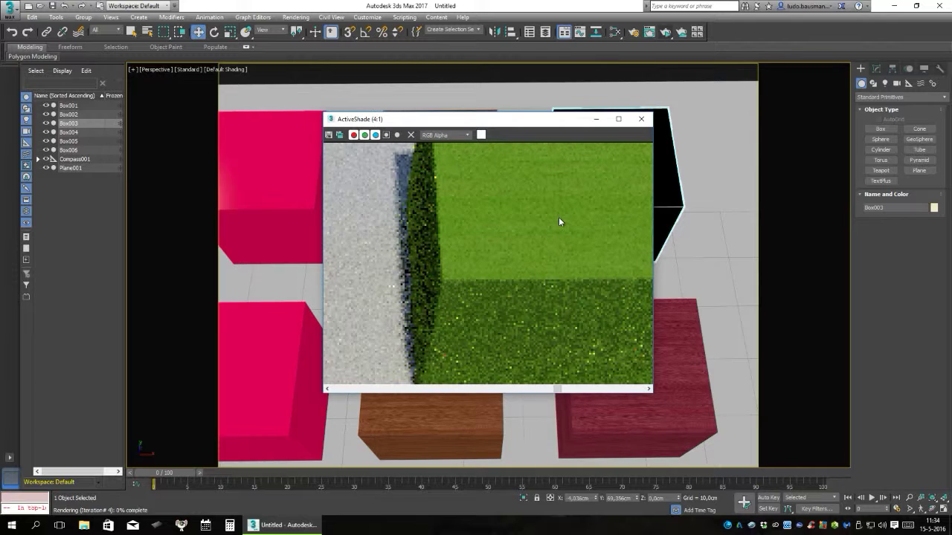
pyautogui.scroll(-1, 562, 206)
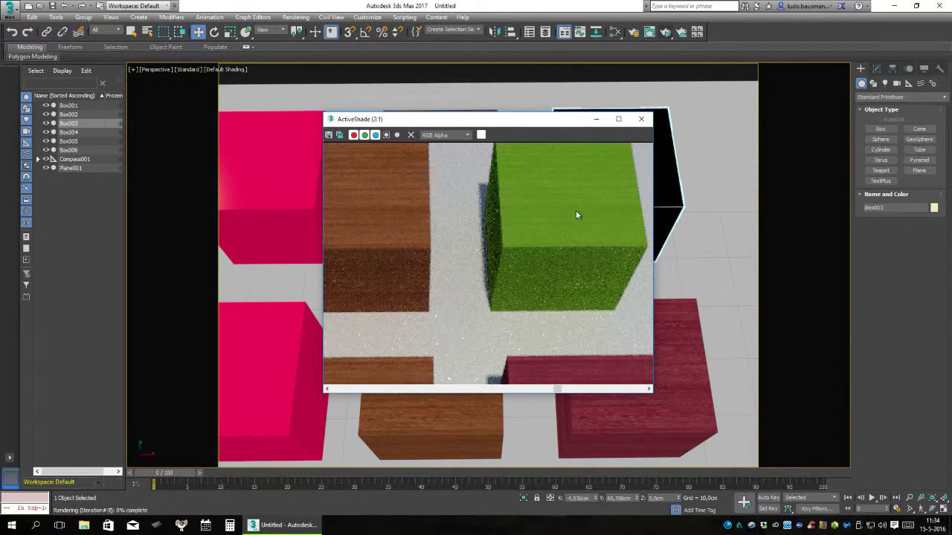
pyautogui.scroll(-2, 576, 212)
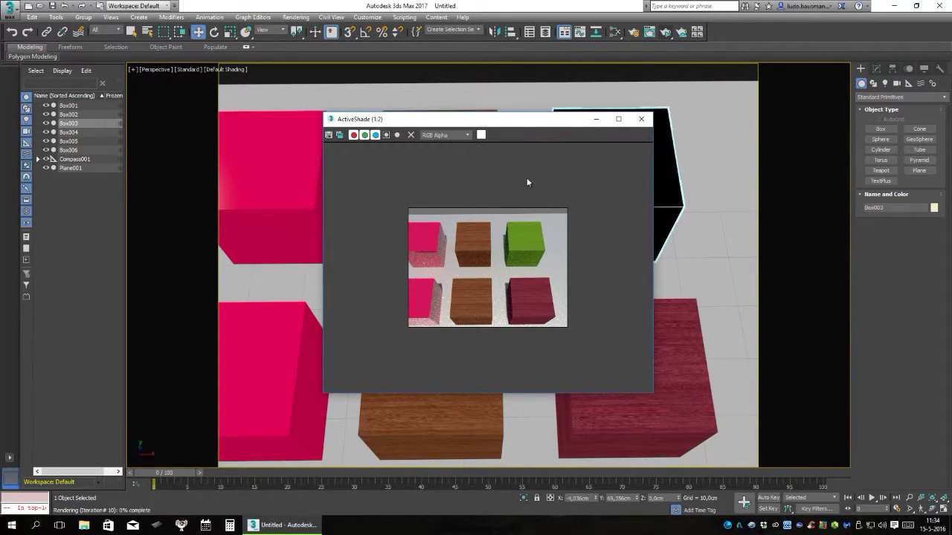
pyautogui.moveTo(504, 123); pyautogui.dragTo(594, 137)
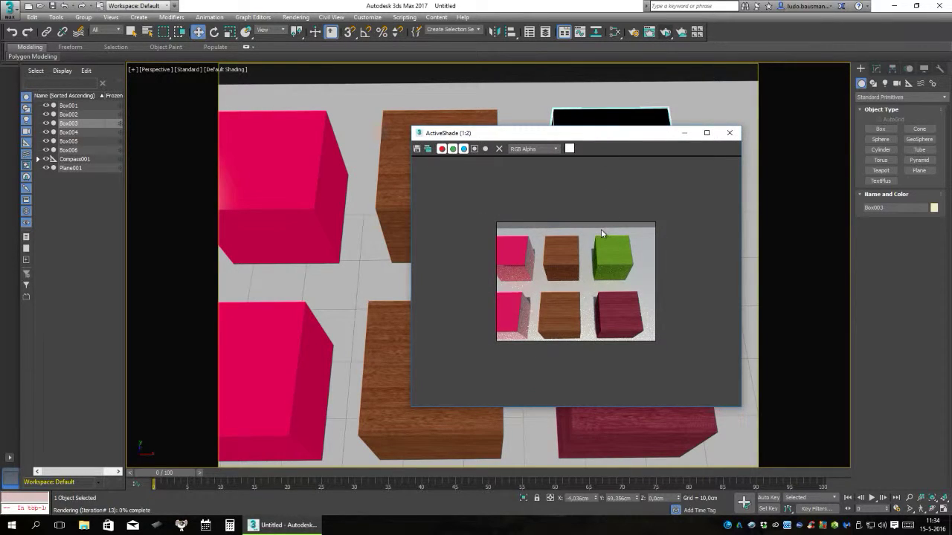
pyautogui.click(729, 132)
pyautogui.moveTo(647, 305); pyautogui.dragTo(572, 236, button='middle')
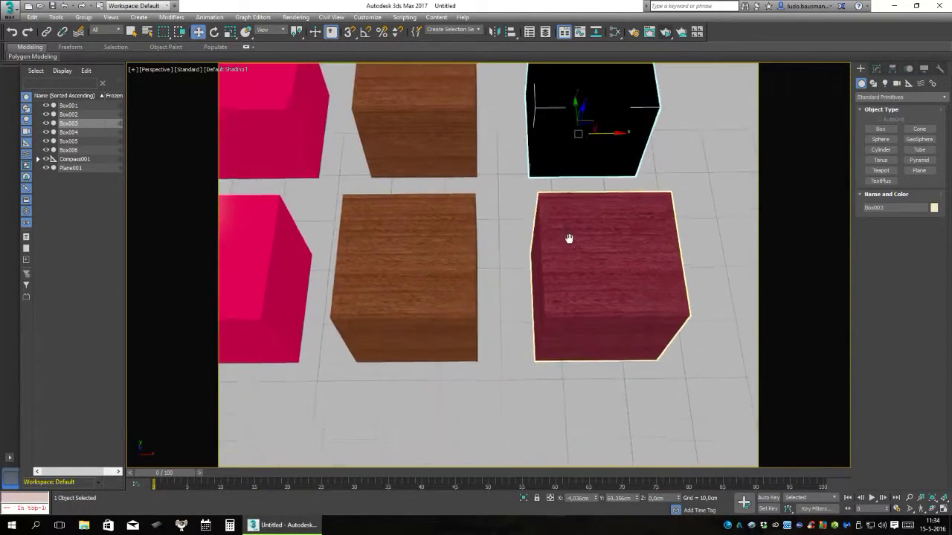
# Step: Select the maroon wood box and reopen the Slate Material Editor maximized to full screen
pyautogui.click(607, 243)
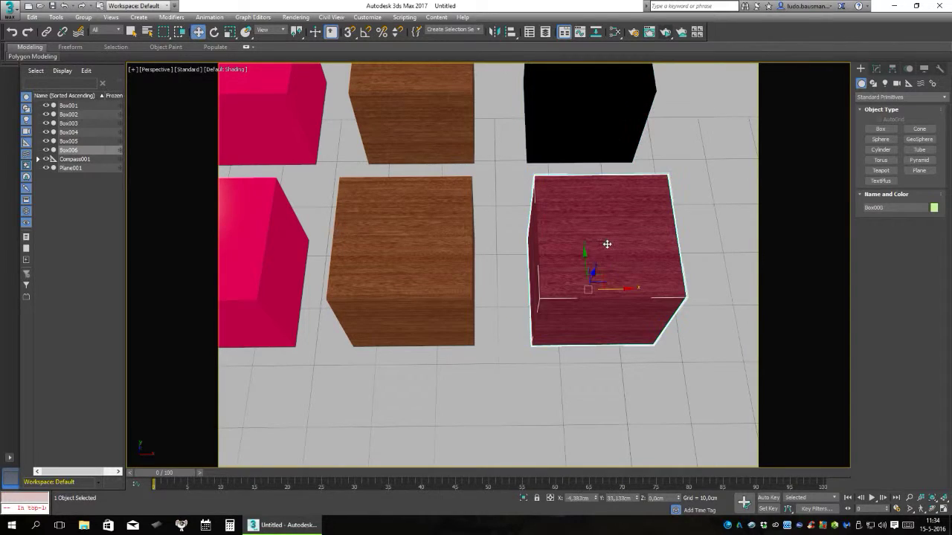
pyautogui.click(615, 32)
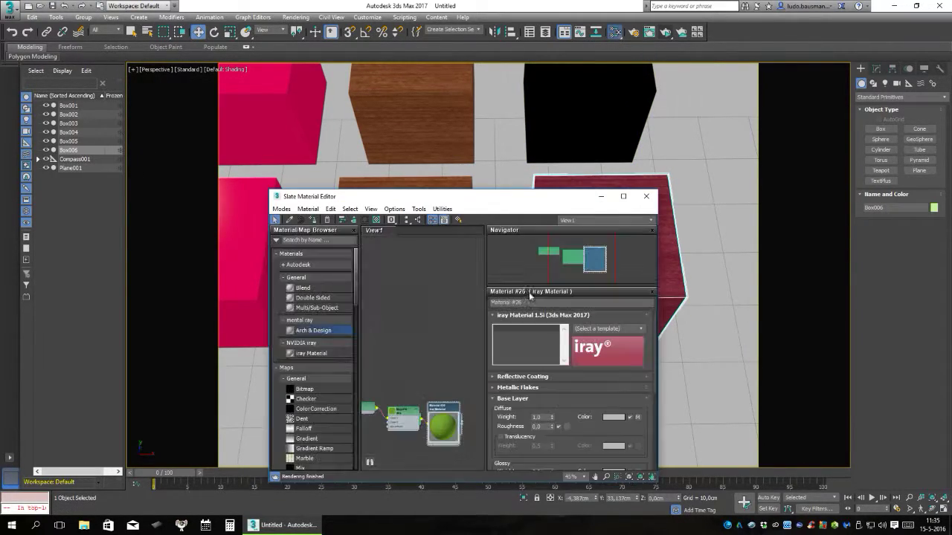
pyautogui.moveTo(499, 196); pyautogui.dragTo(559, 100)
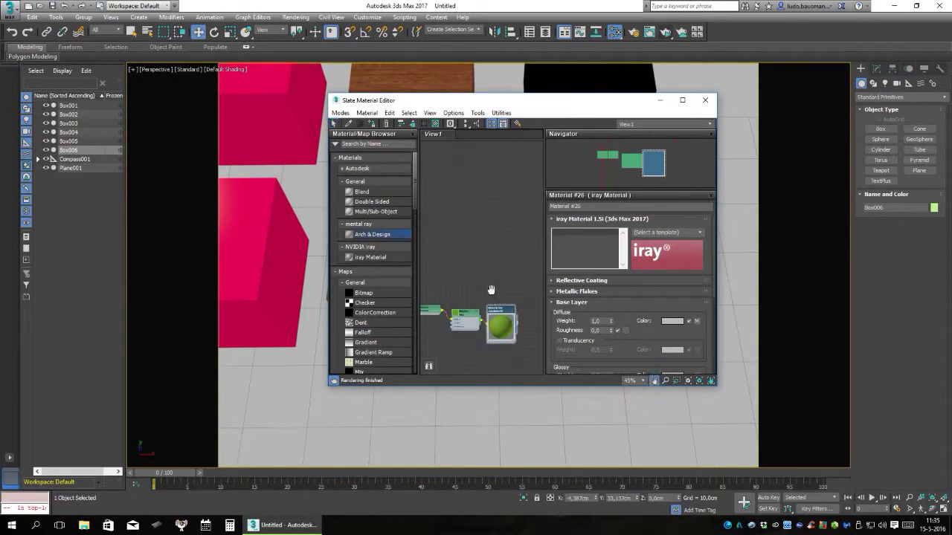
pyautogui.scroll(-3, 490, 289)
pyautogui.scroll(-2, 487, 308)
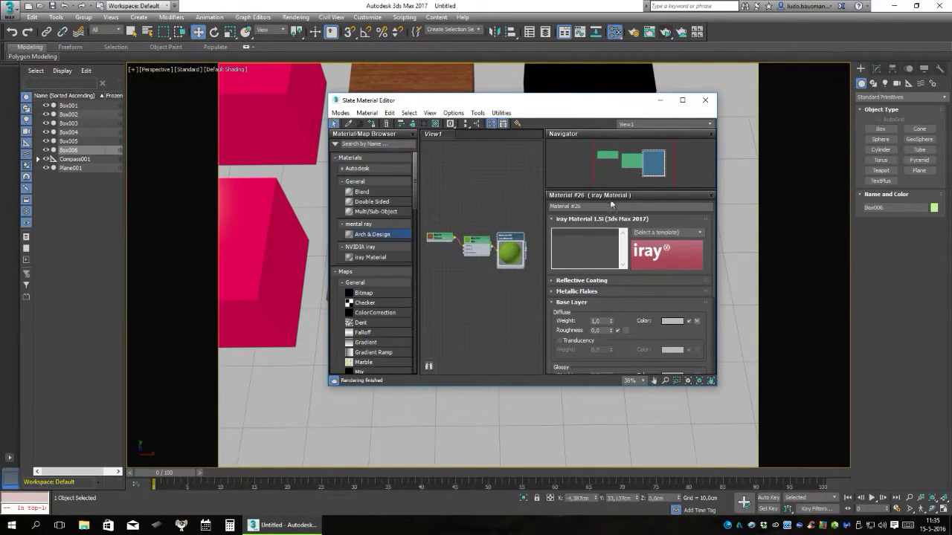
pyautogui.click(681, 100)
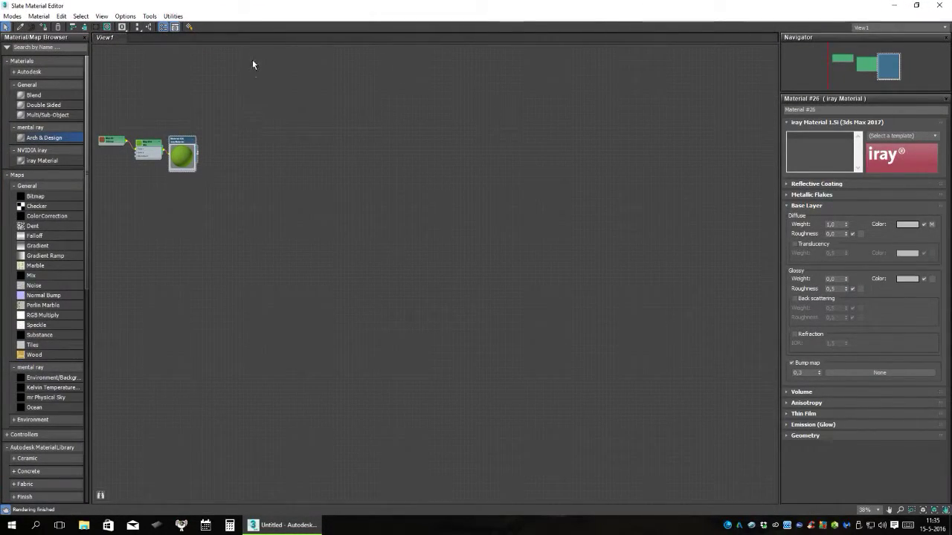
# Step: Shrink Material #26's preview, delete the unused Material #27, and line up the Mix and Bitmap nodes
pyautogui.press('z')
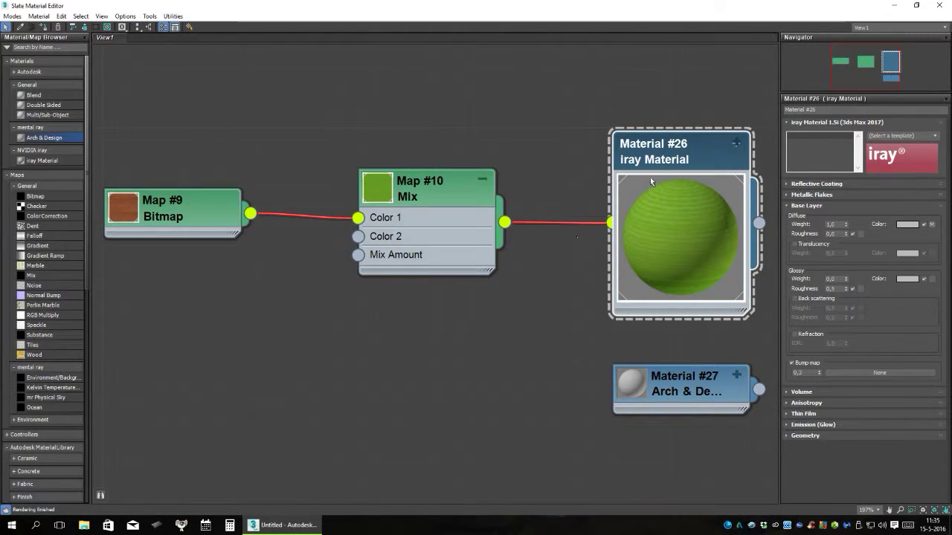
pyautogui.doubleClick(682, 245)
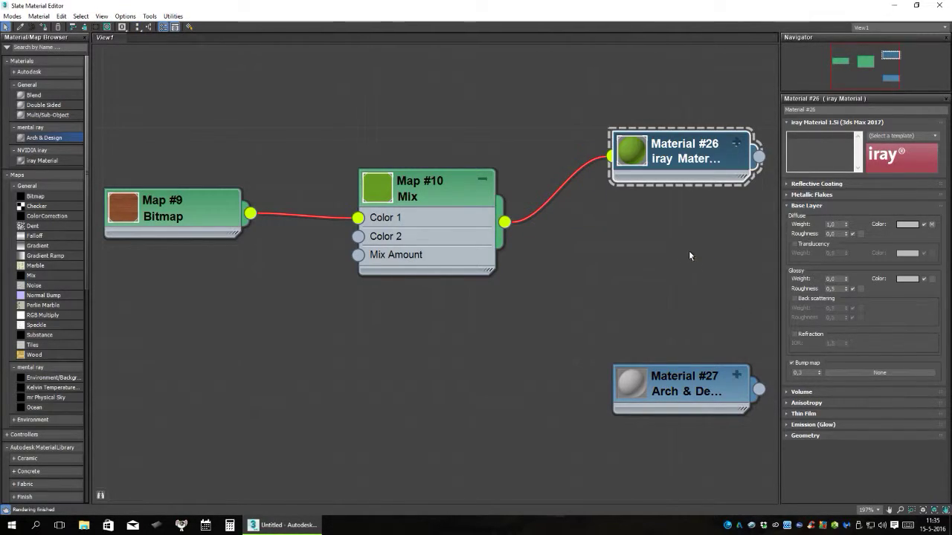
pyautogui.moveTo(689, 255); pyautogui.dragTo(713, 434)
pyautogui.press('Delete')
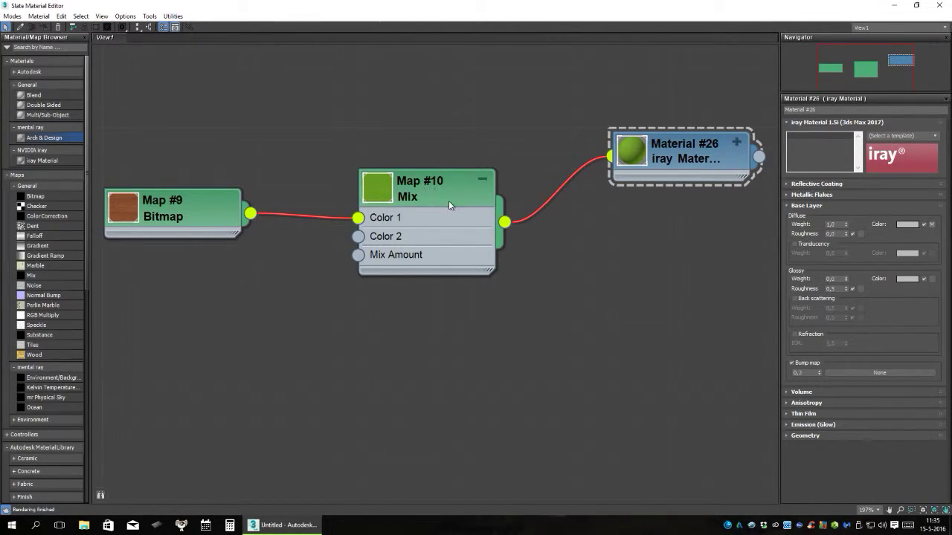
pyautogui.moveTo(469, 196); pyautogui.dragTo(508, 156)
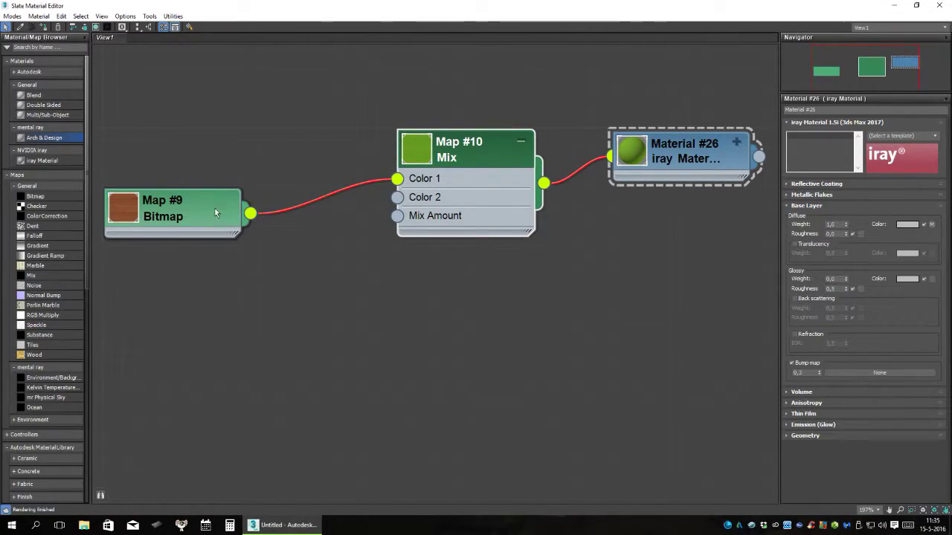
pyautogui.moveTo(217, 209); pyautogui.dragTo(295, 168)
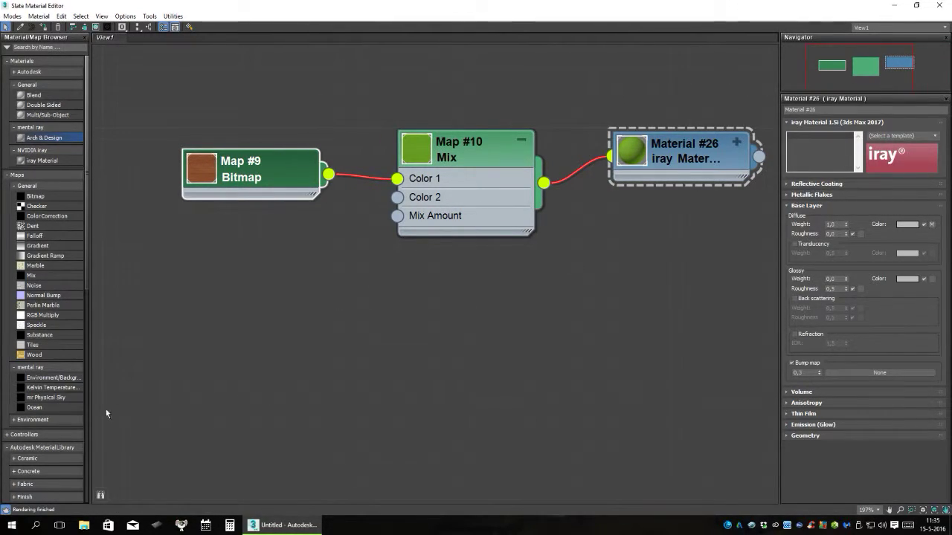
# Step: Add a new iray material, Material #28, as a compact node below the Mix node
pyautogui.click(30, 161)
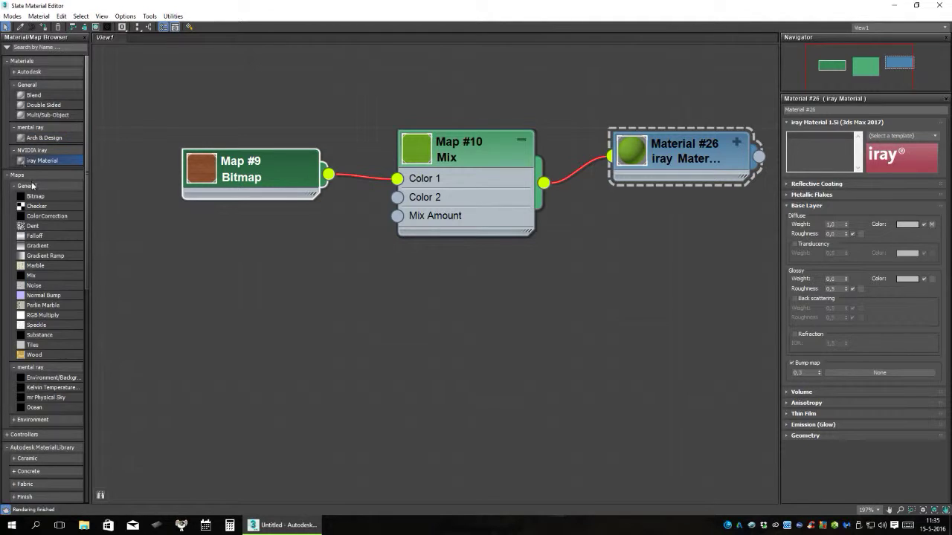
pyautogui.click(442, 331)
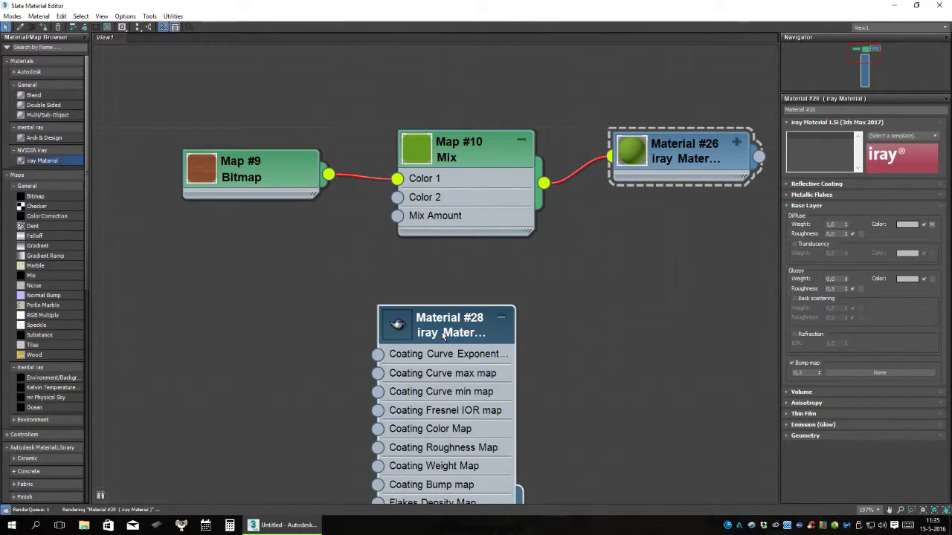
pyautogui.click(501, 318)
pyautogui.moveTo(479, 335); pyautogui.dragTo(496, 296)
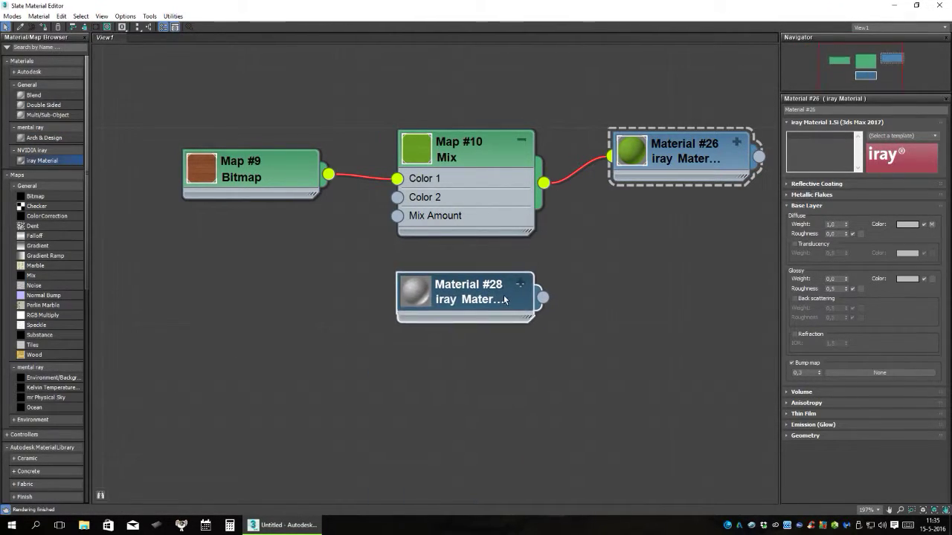
pyautogui.click(496, 296)
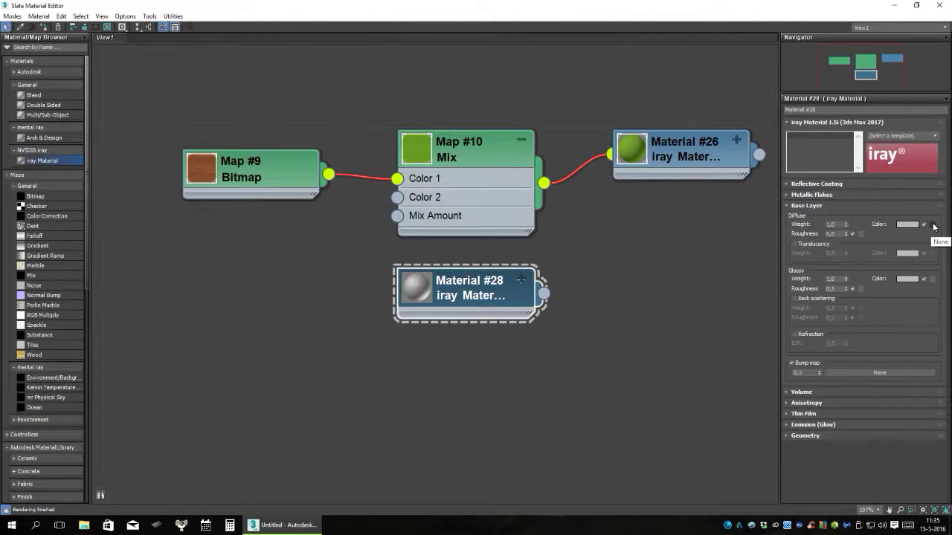
# Step: Reset Material #28's Glossy weight to 0,0 and disable Reflective Coating
pyautogui.rightClick(846, 281)
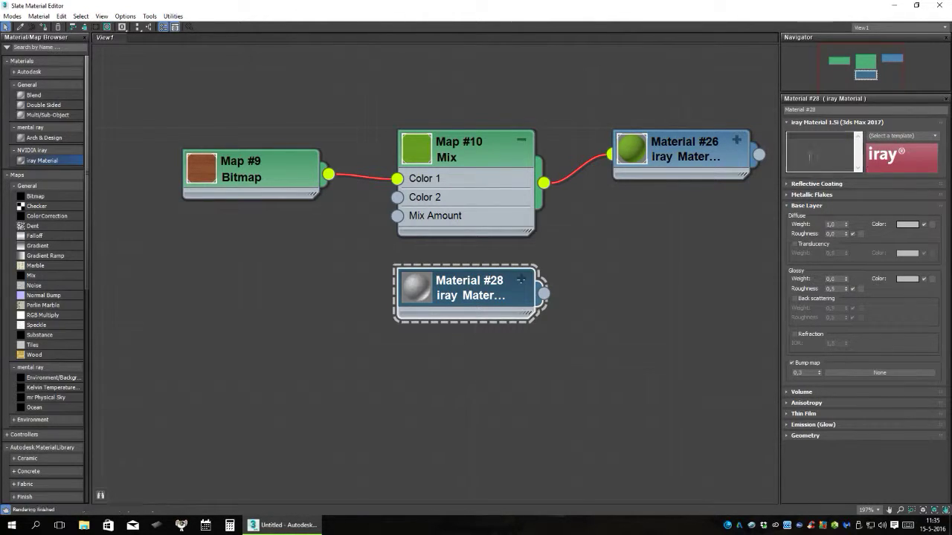
pyautogui.click(819, 123)
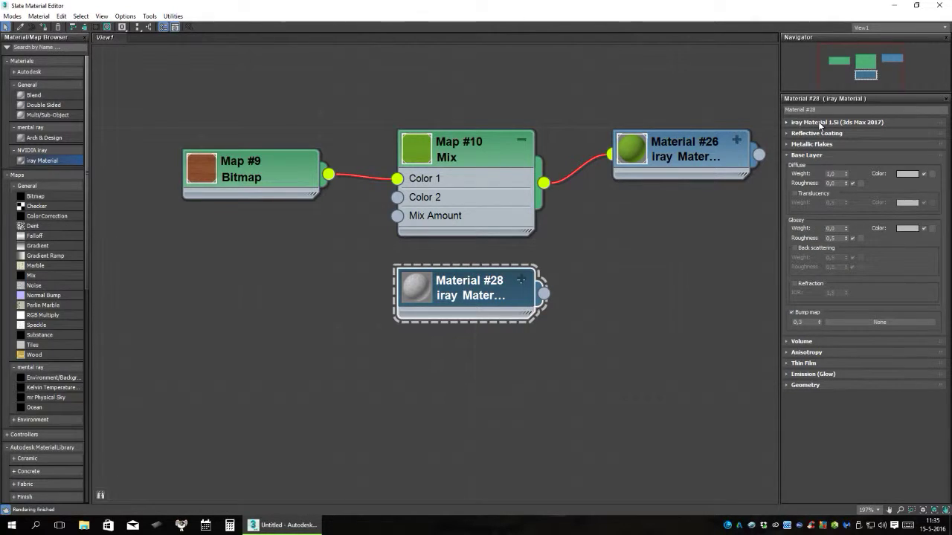
pyautogui.click(820, 123)
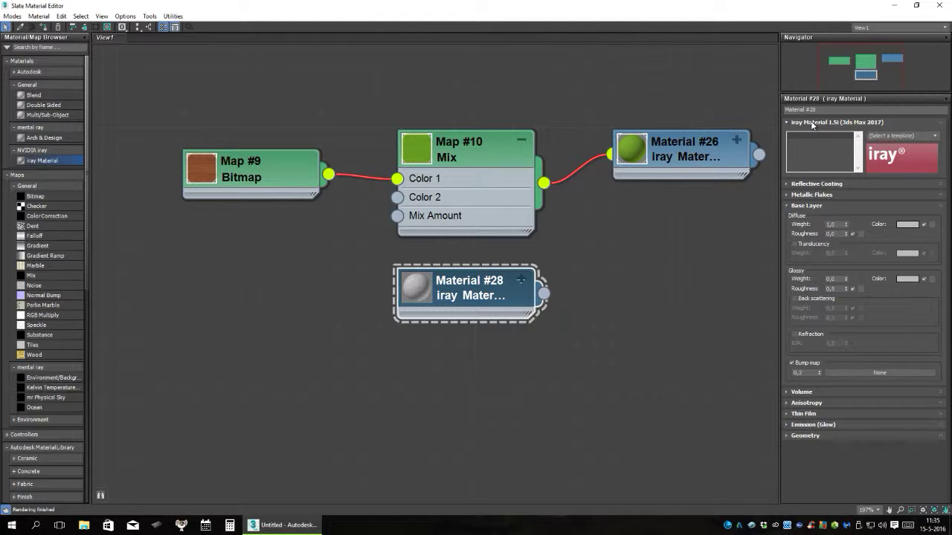
pyautogui.click(823, 184)
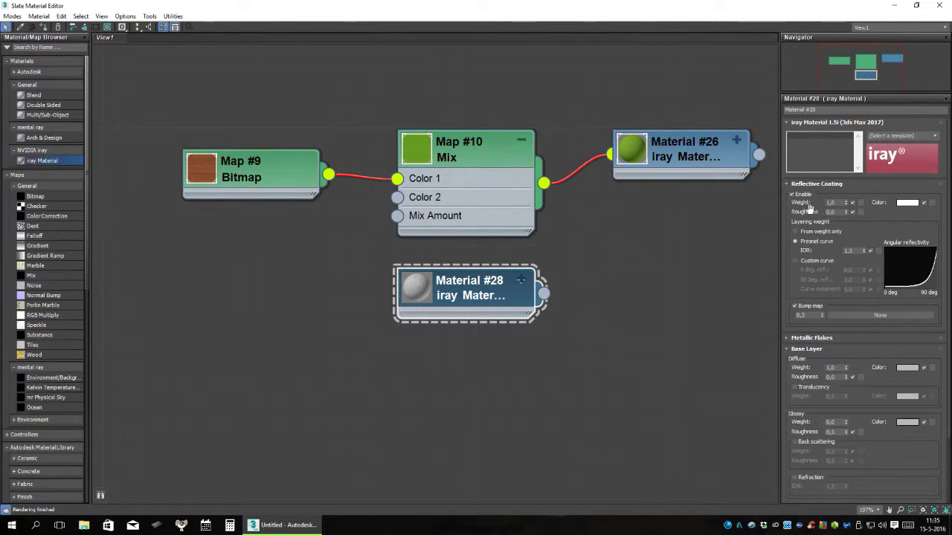
pyautogui.click(792, 194)
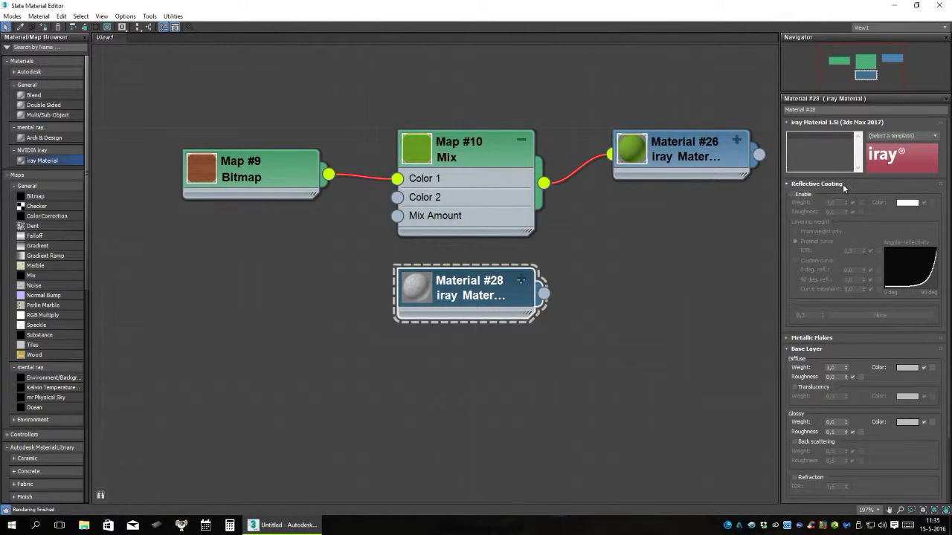
pyautogui.click(843, 186)
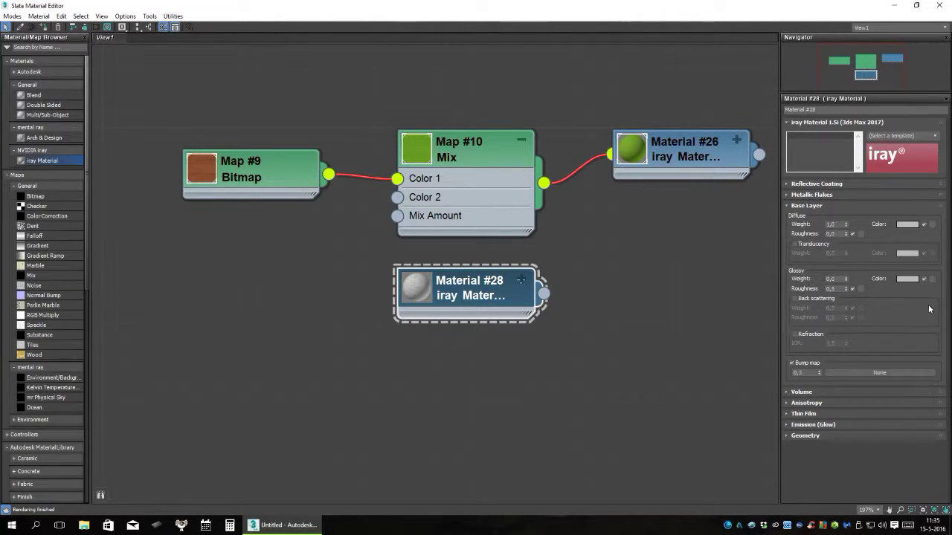
pyautogui.click(932, 224)
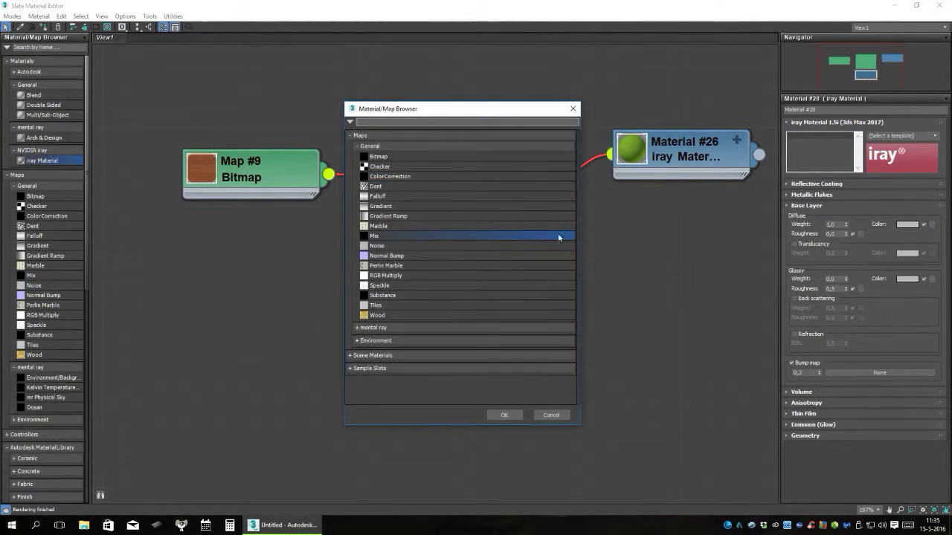
# Step: Put a Color Correction map, Map #11, on Material #28's diffuse and feed it the fan wood bitmap
pyautogui.doubleClick(371, 177)
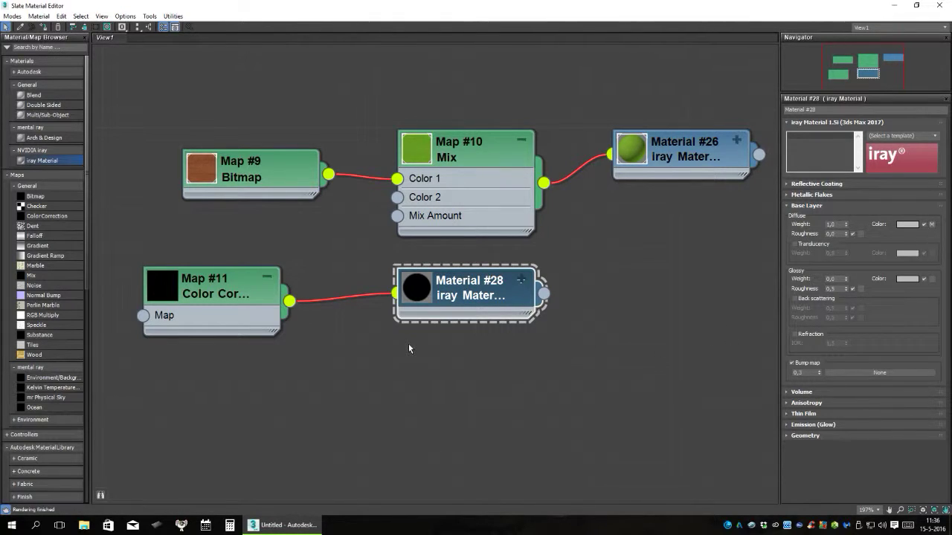
pyautogui.click(216, 327)
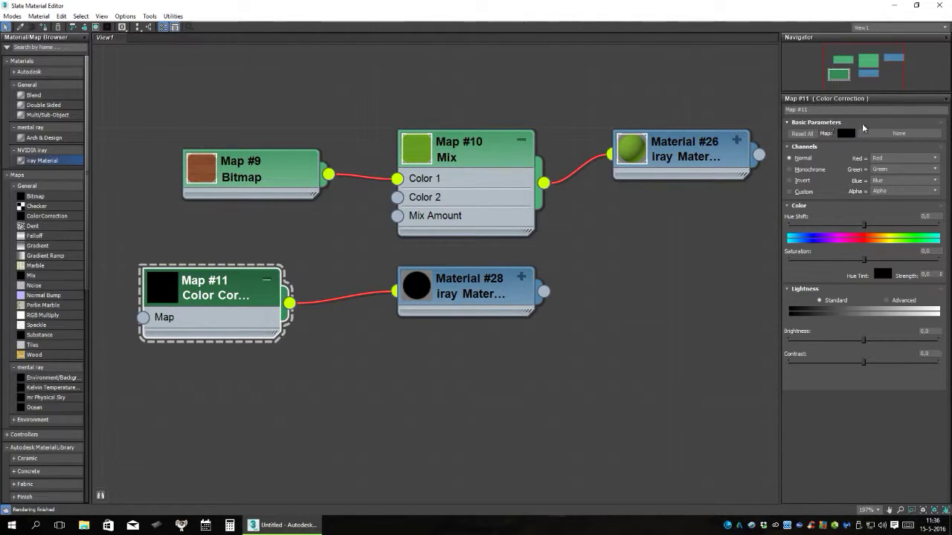
pyautogui.click(894, 134)
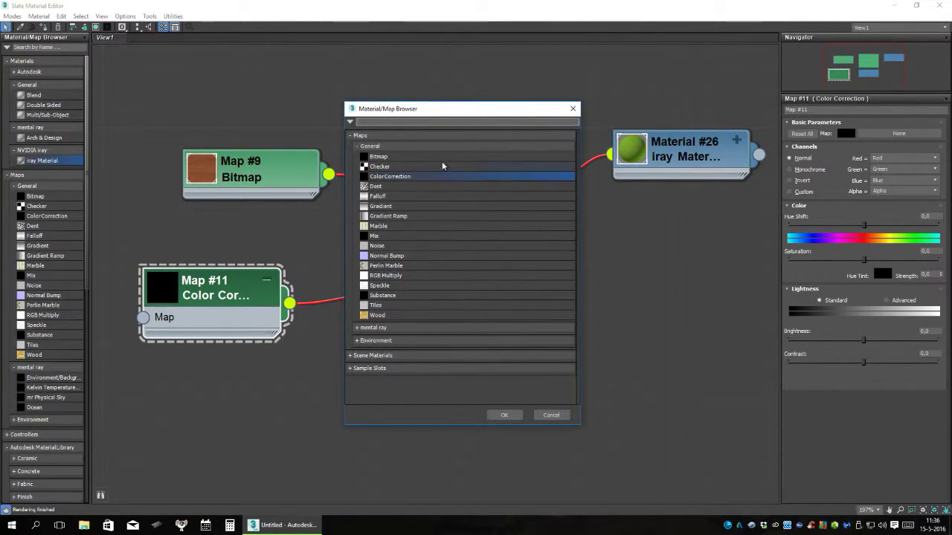
pyautogui.doubleClick(422, 158)
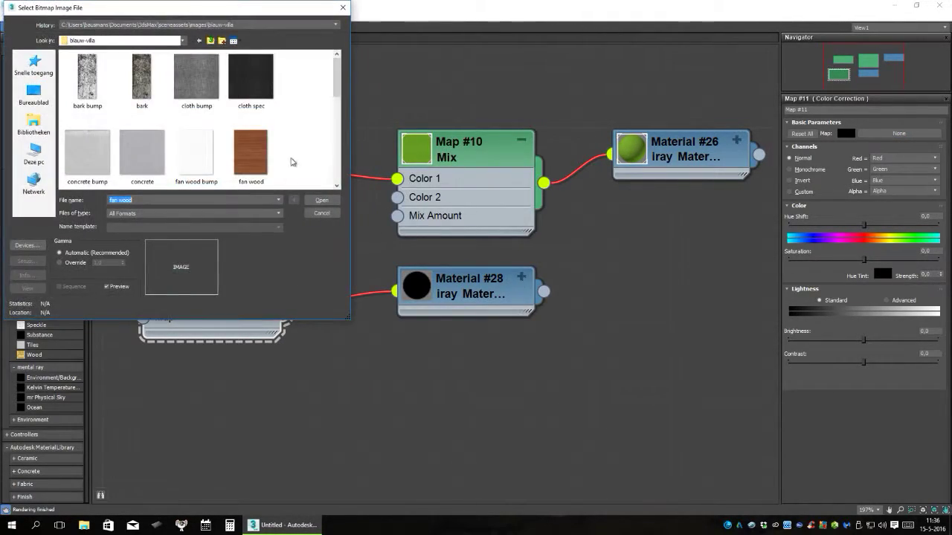
pyautogui.click(251, 161)
pyautogui.click(321, 200)
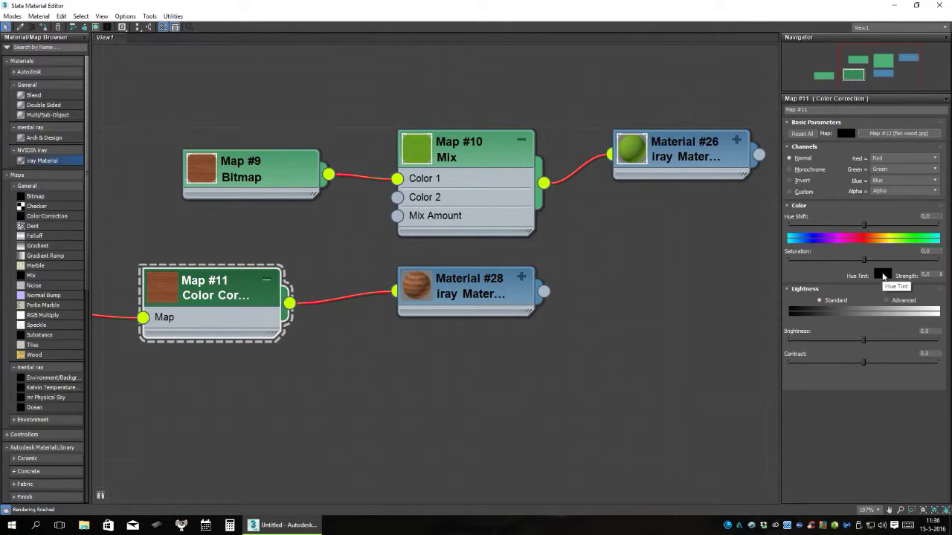
# Step: Set Map #11's Hue Tint to bright green at Strength 50
pyautogui.click(881, 274)
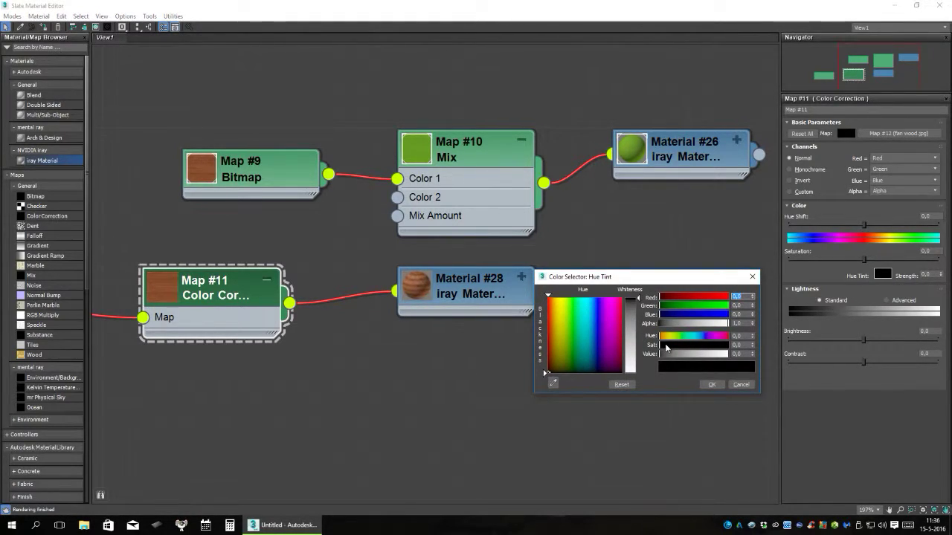
pyautogui.click(720, 309)
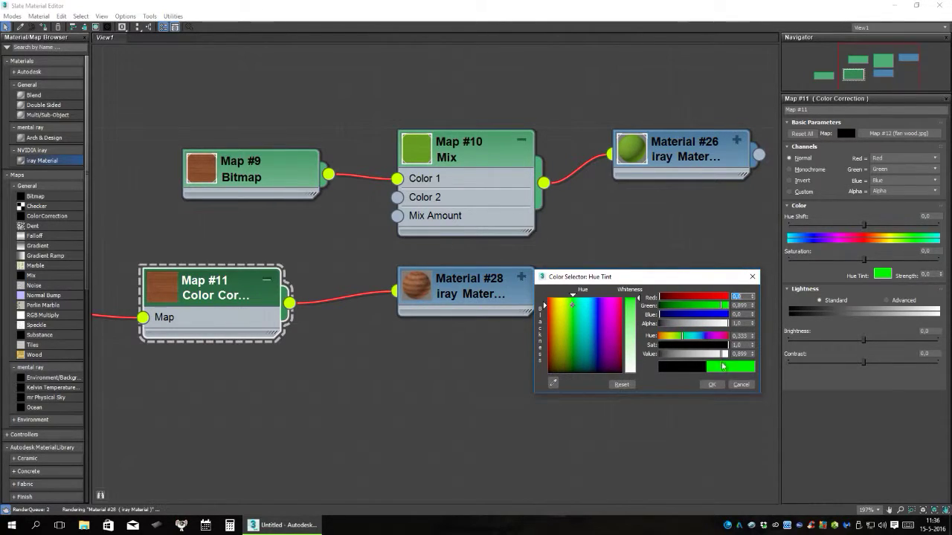
pyautogui.click(711, 385)
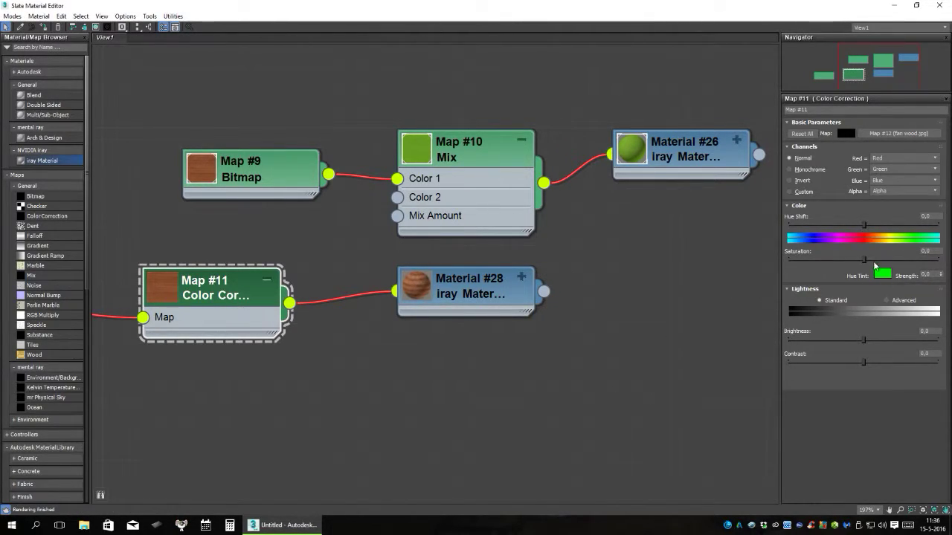
pyautogui.doubleClick(928, 274)
pyautogui.write('50')
pyautogui.press('Return')
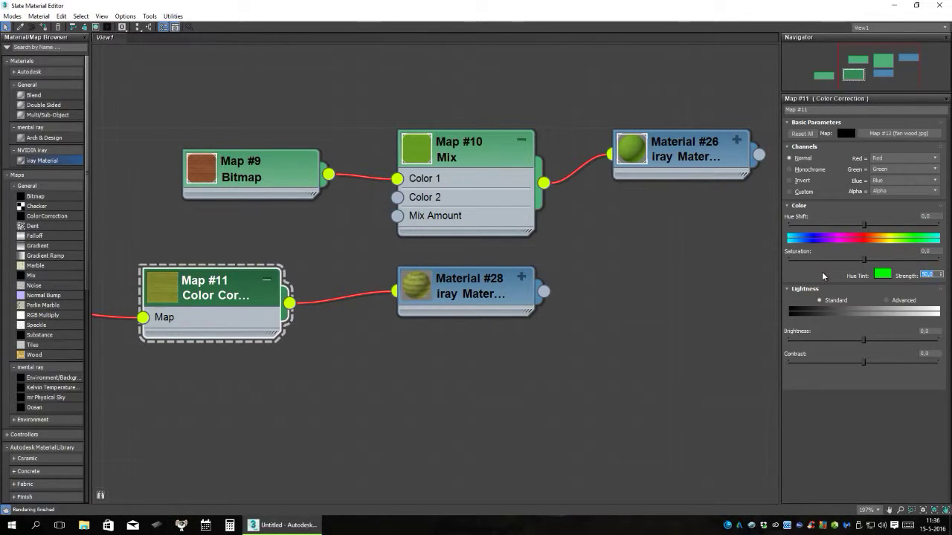
pyautogui.click(822, 272)
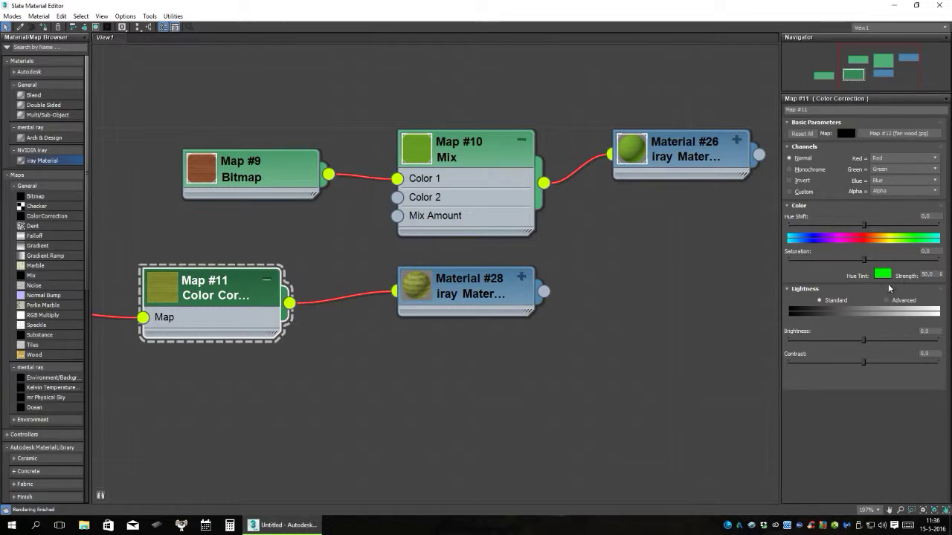
# Step: Enlarge Material #28's preview and raise the tint Strength to 100
pyautogui.doubleClick(420, 284)
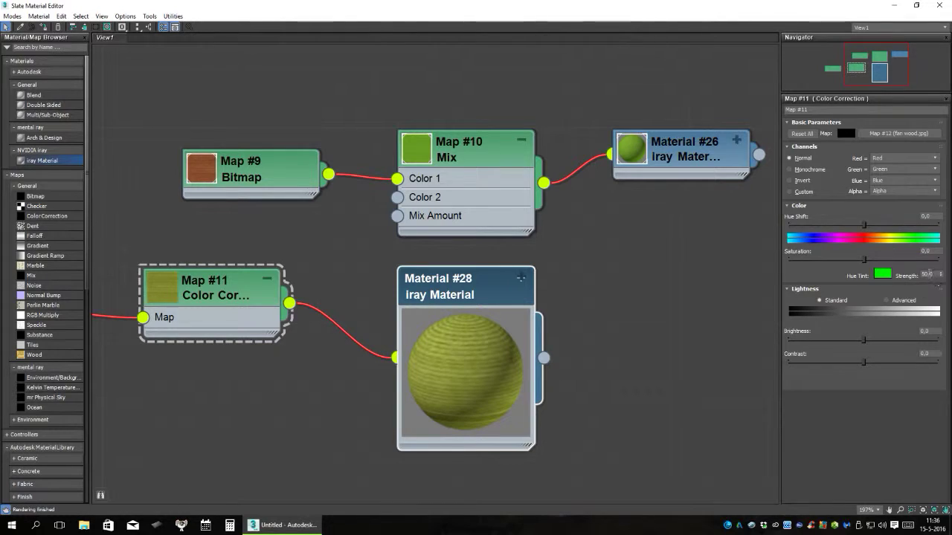
pyautogui.doubleClick(927, 274)
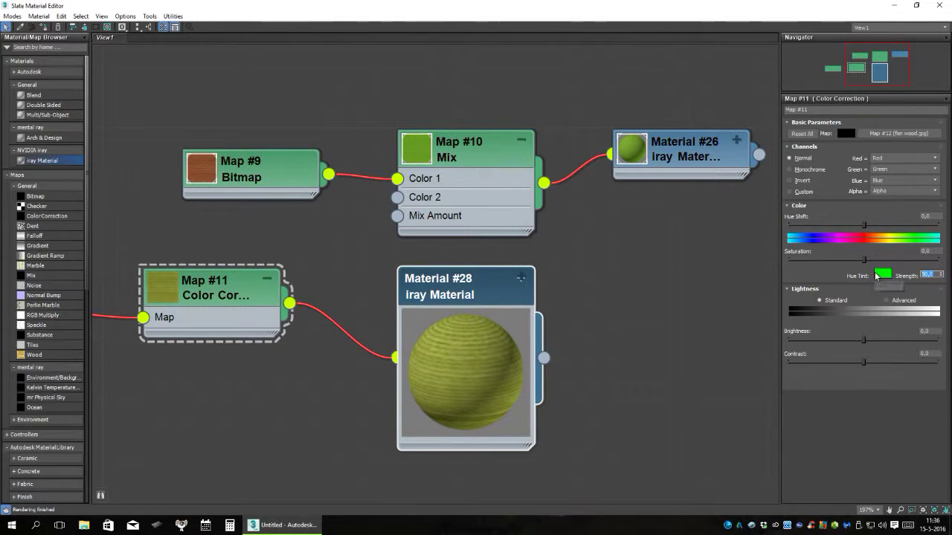
pyautogui.write('100')
pyautogui.press('Return')
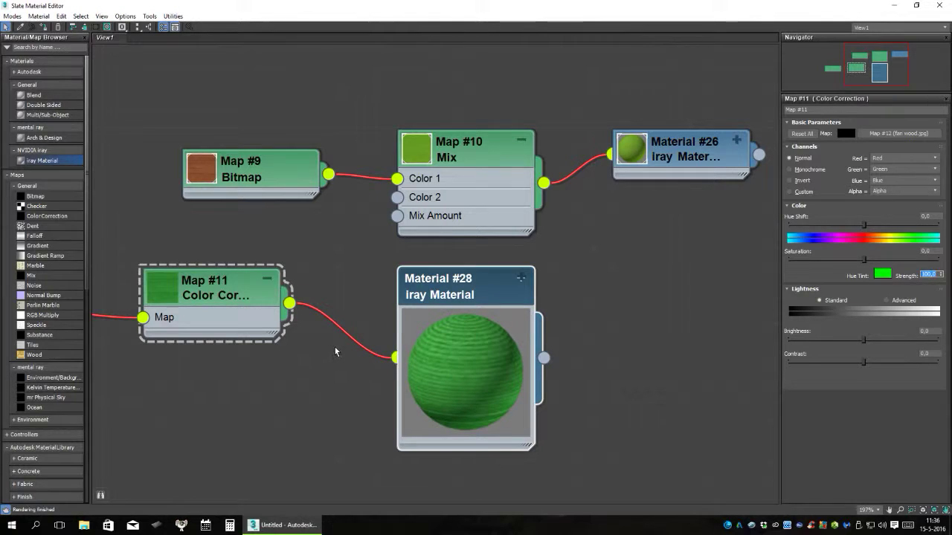
# Step: Collapse Material #28, shift it with Map #11 and Map #12, and restore the editor to a smaller window
pyautogui.scroll(-1, 331, 352)
pyautogui.scroll(-1, 337, 384)
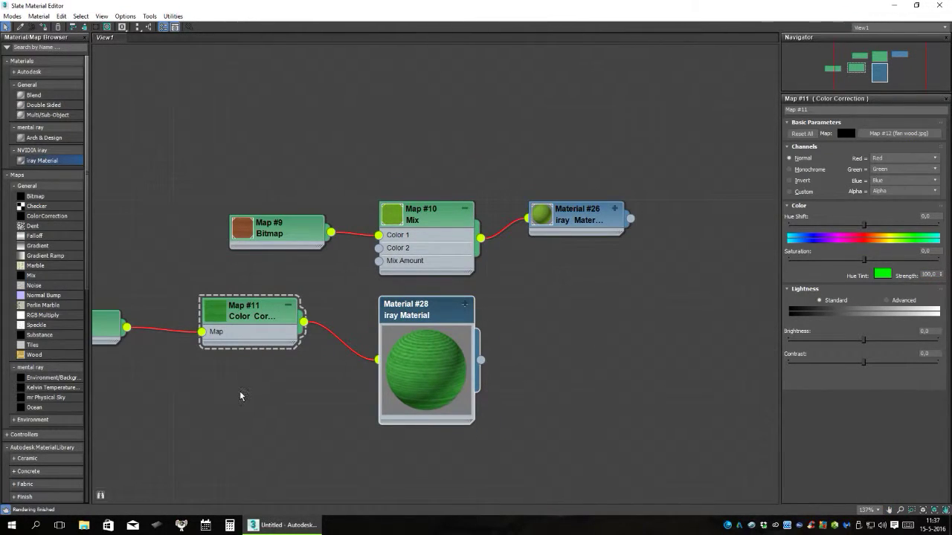
pyautogui.moveTo(240, 393); pyautogui.dragTo(391, 365, button='middle')
pyautogui.moveTo(217, 422)
pyautogui.mouseDown()
pyautogui.moveTo(603, 309)
pyautogui.moveTo(752, 308)
pyautogui.mouseUp()
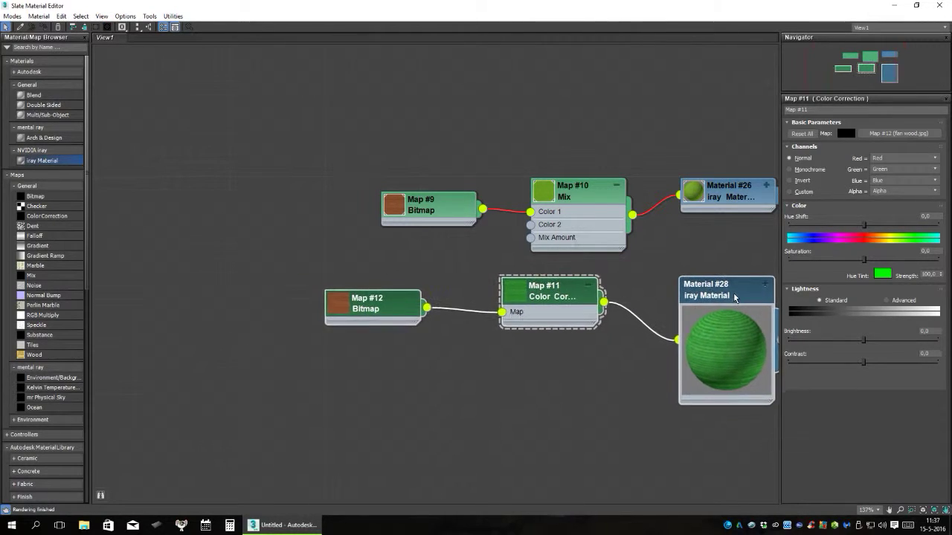
pyautogui.doubleClick(730, 357)
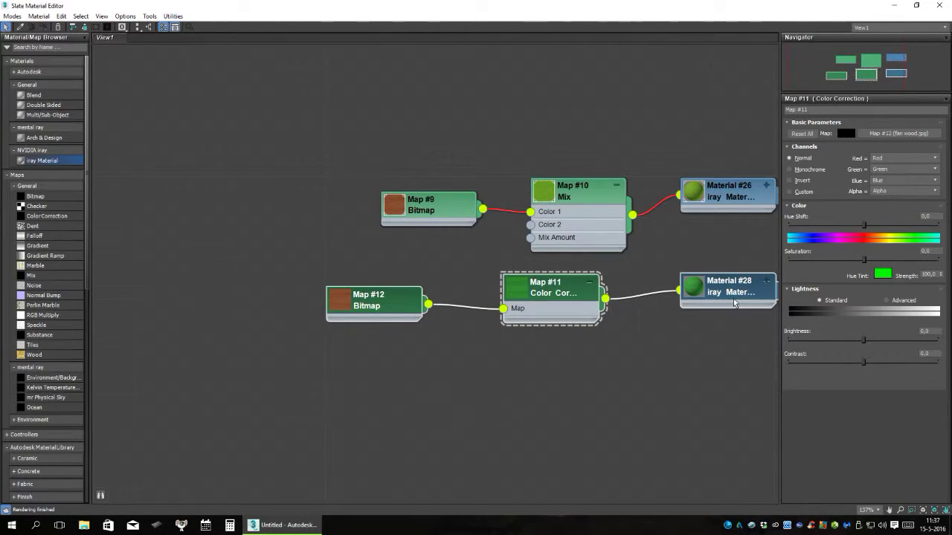
pyautogui.moveTo(658, 376); pyautogui.dragTo(577, 391, button='middle')
pyautogui.scroll(-1, 577, 391)
pyautogui.moveTo(513, 306); pyautogui.dragTo(539, 331)
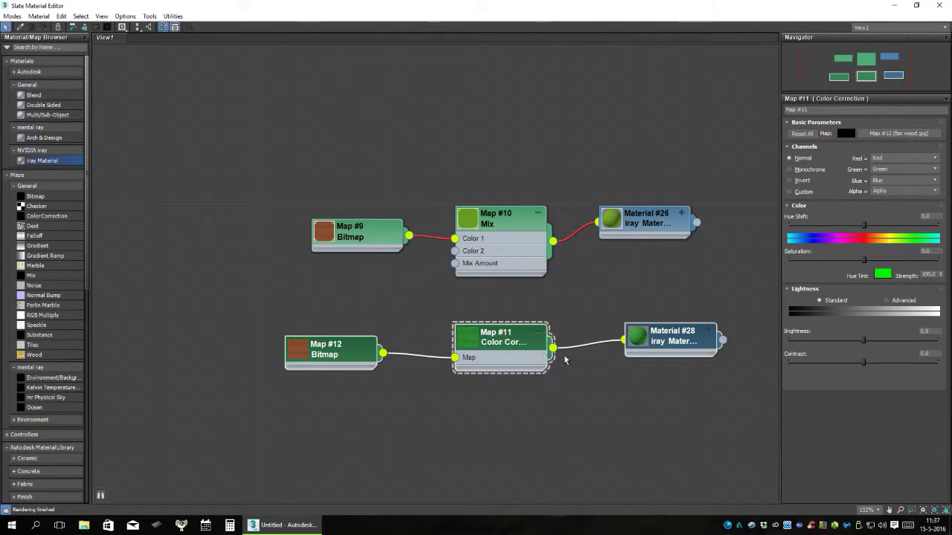
pyautogui.click(658, 343)
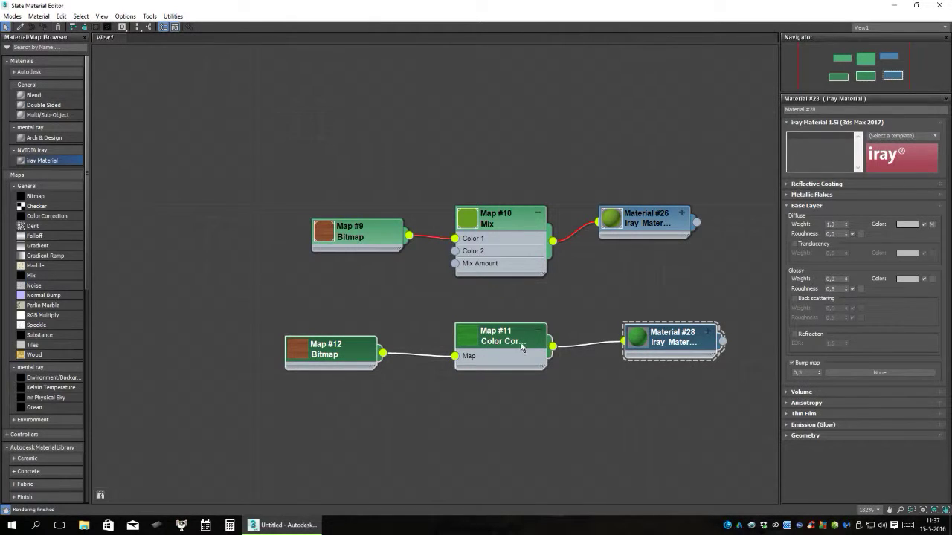
pyautogui.click(916, 5)
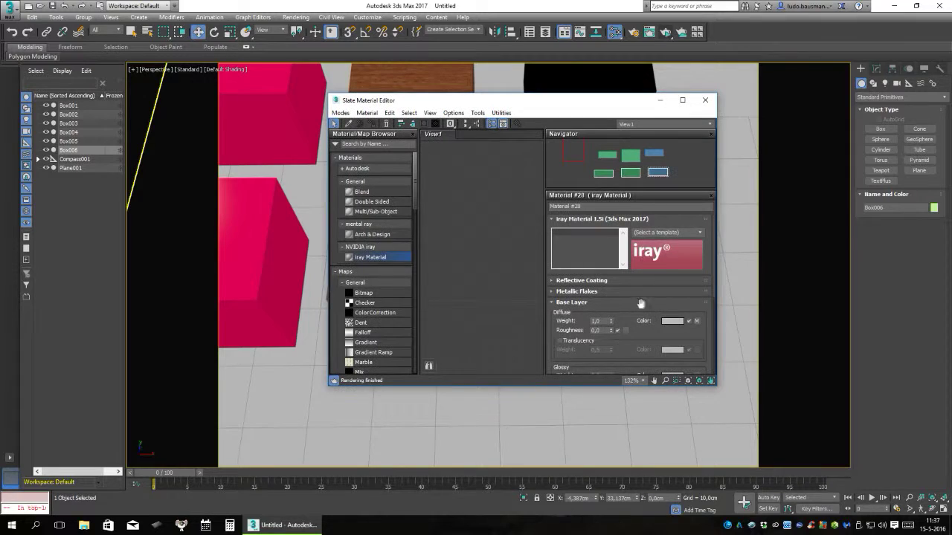
# Step: Assign Material #28 to the selected Box006 and close the Slate Material Editor
pyautogui.moveTo(621, 105); pyautogui.dragTo(411, 139)
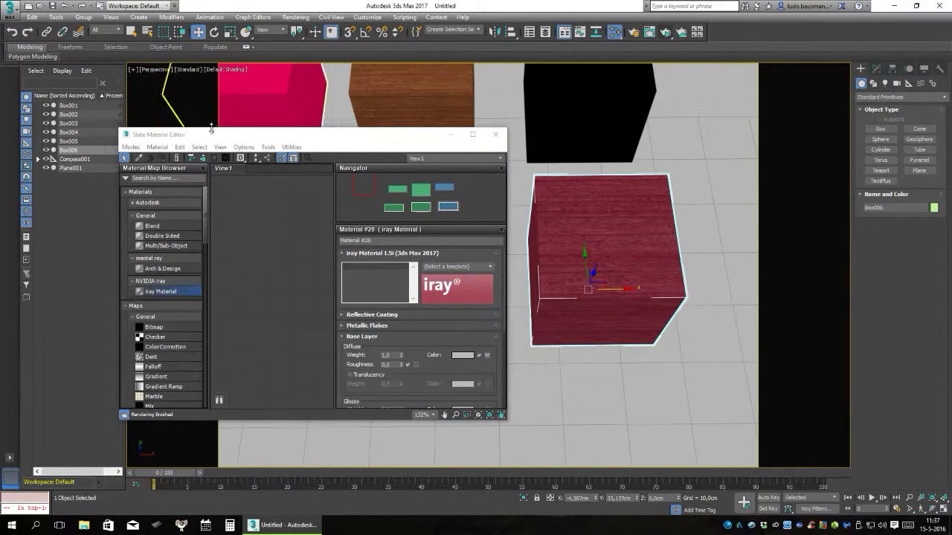
pyautogui.moveTo(219, 138); pyautogui.dragTo(301, 121)
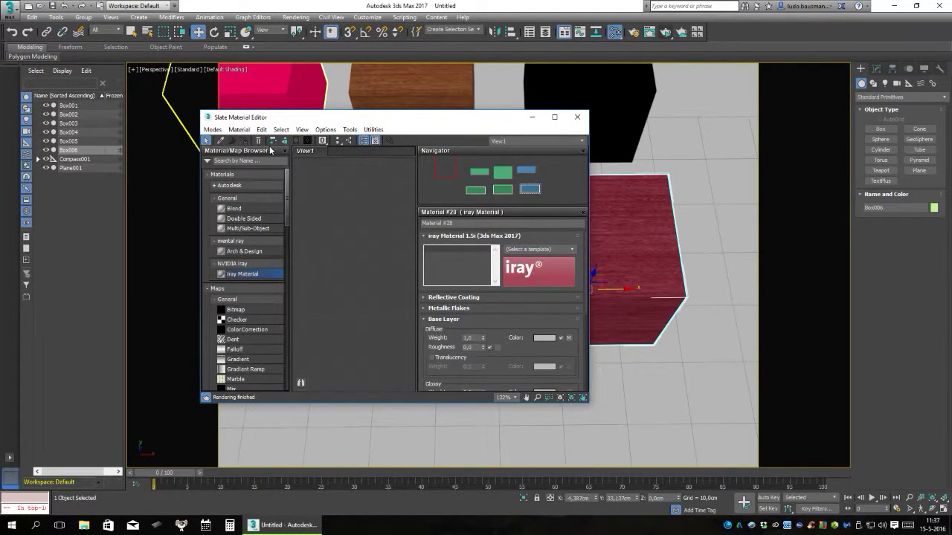
pyautogui.click(338, 142)
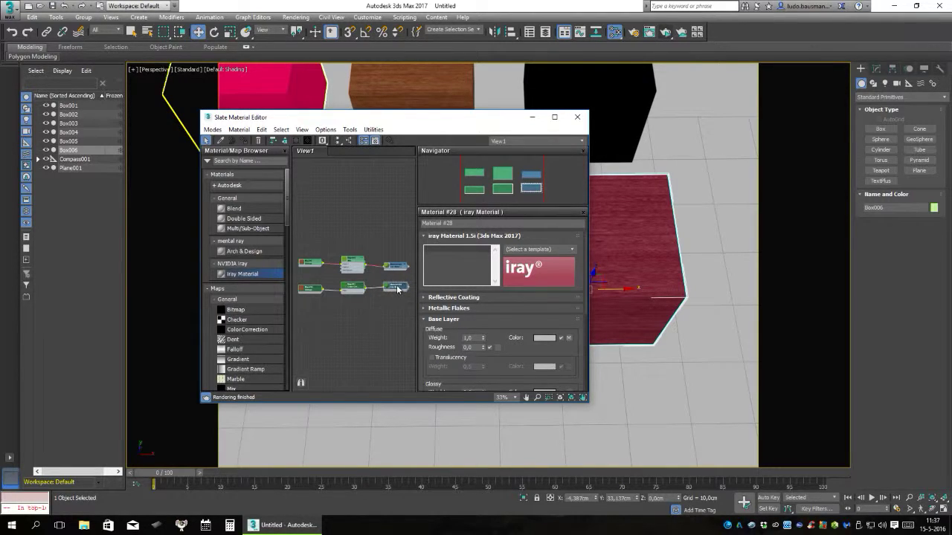
pyautogui.click(635, 261)
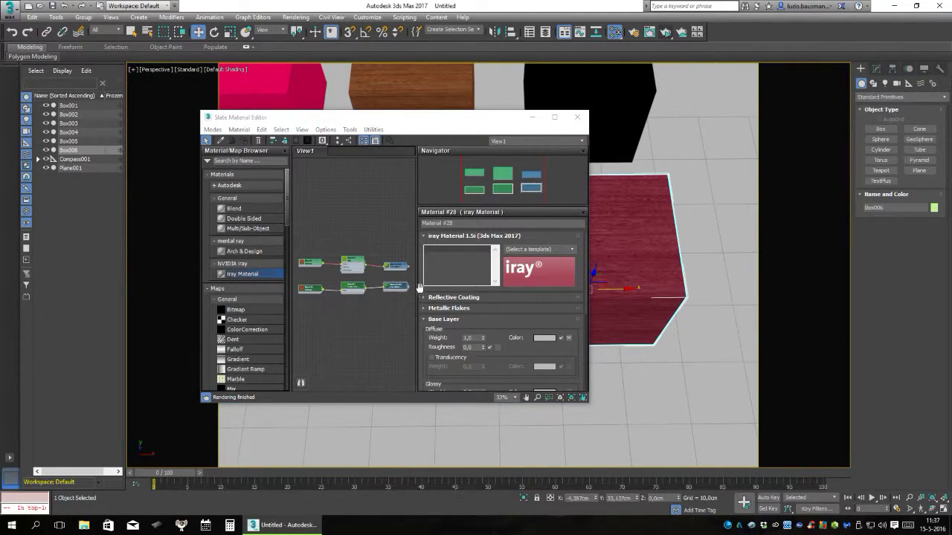
pyautogui.click(389, 296)
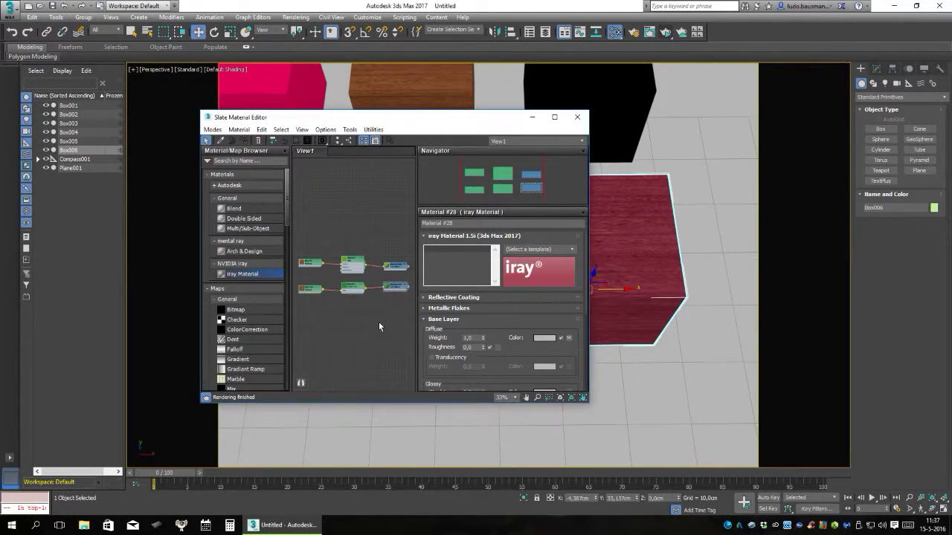
pyautogui.click(398, 289)
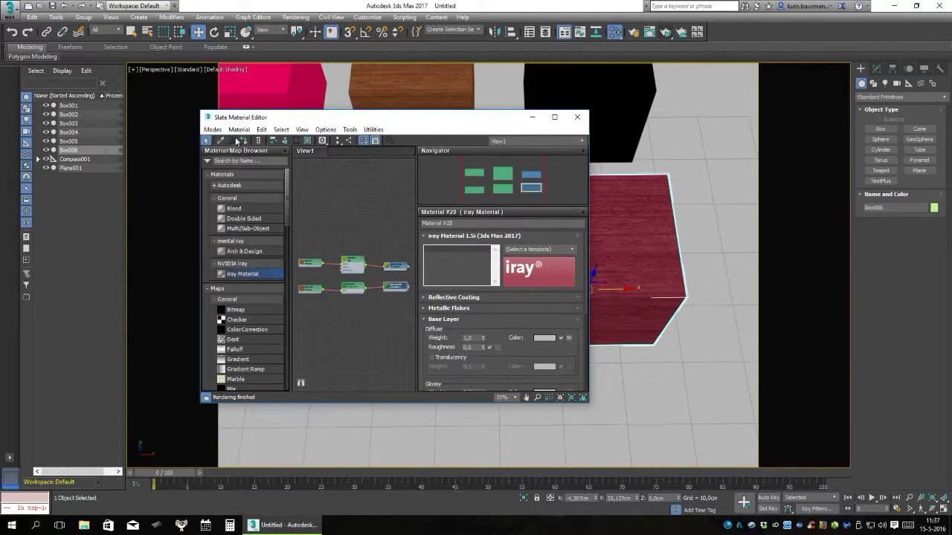
pyautogui.click(244, 141)
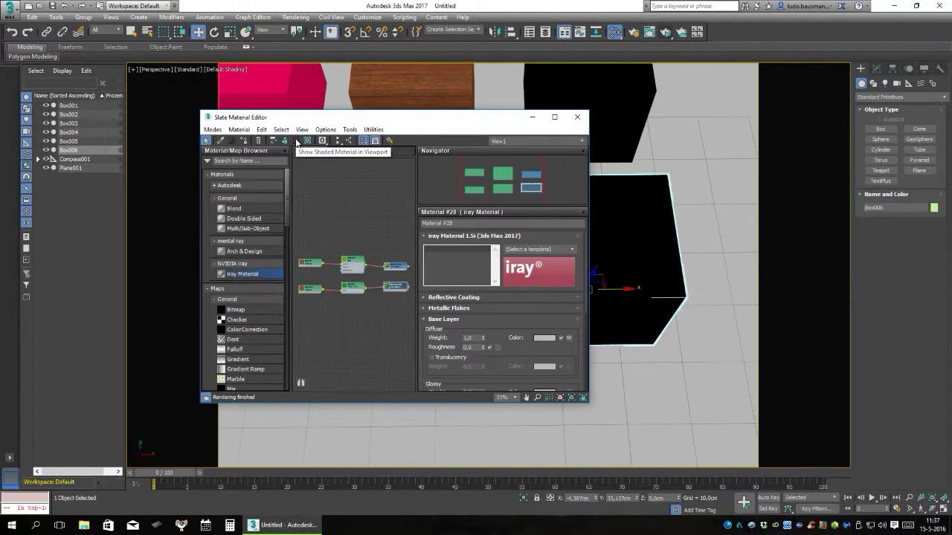
pyautogui.click(582, 119)
pyautogui.scroll(-5, 729, 340)
pyautogui.scroll(1, 713, 382)
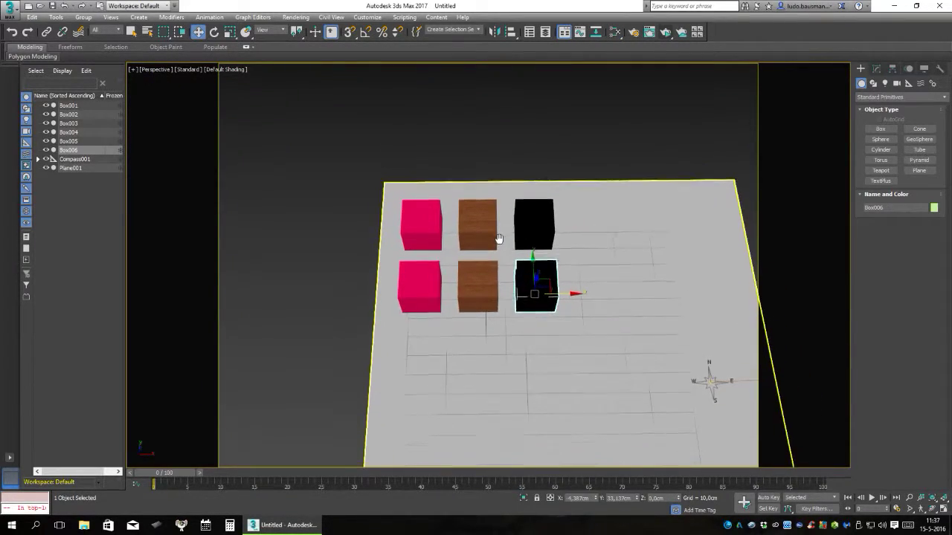
pyautogui.scroll(5, 509, 229)
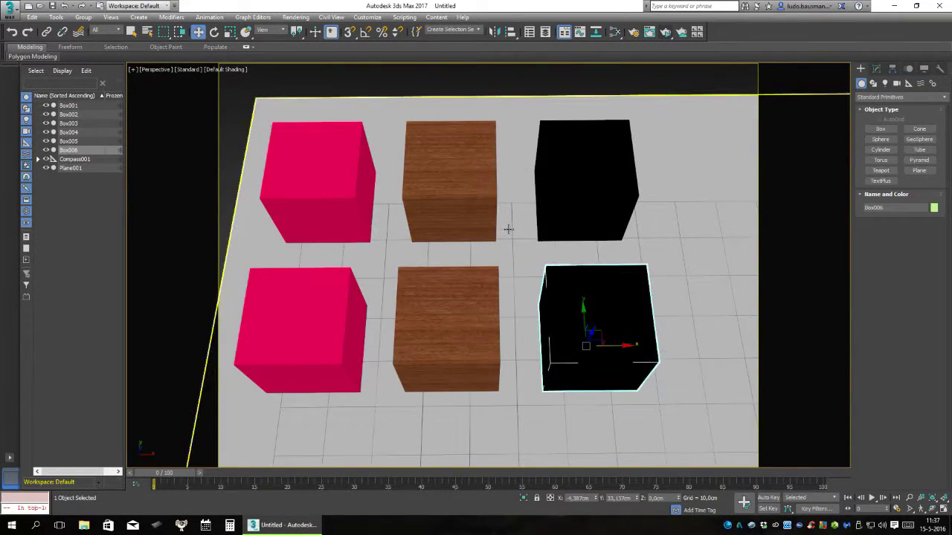
pyautogui.click(664, 33)
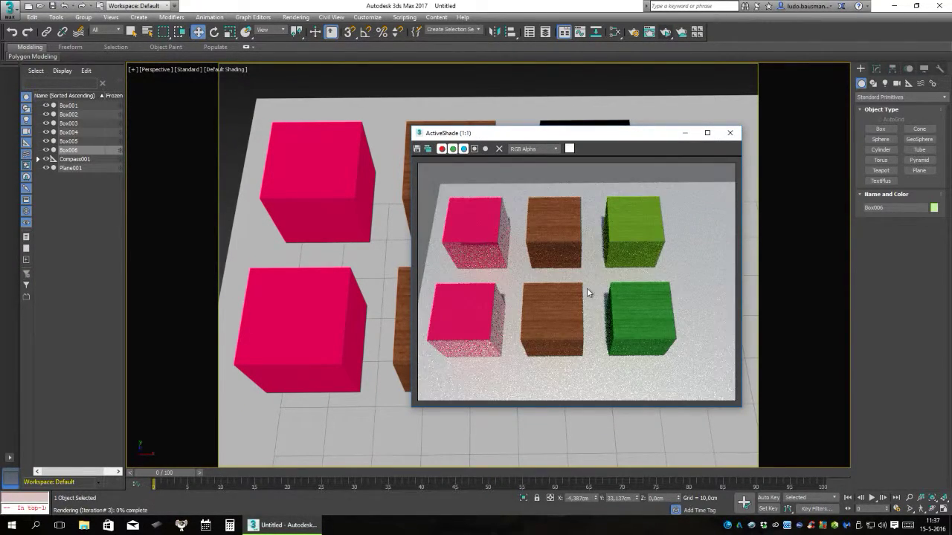
pyautogui.scroll(2, 587, 288)
pyautogui.scroll(-1, 587, 287)
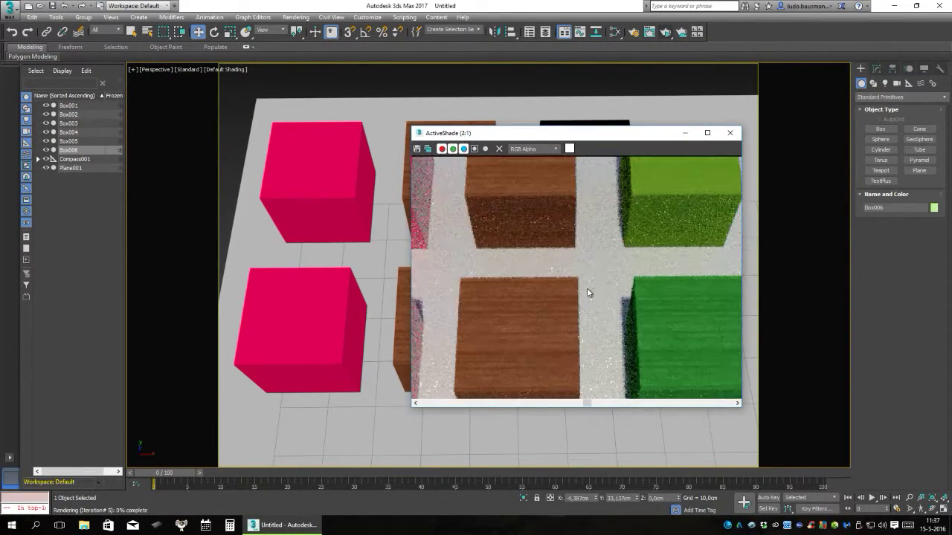
pyautogui.click(706, 133)
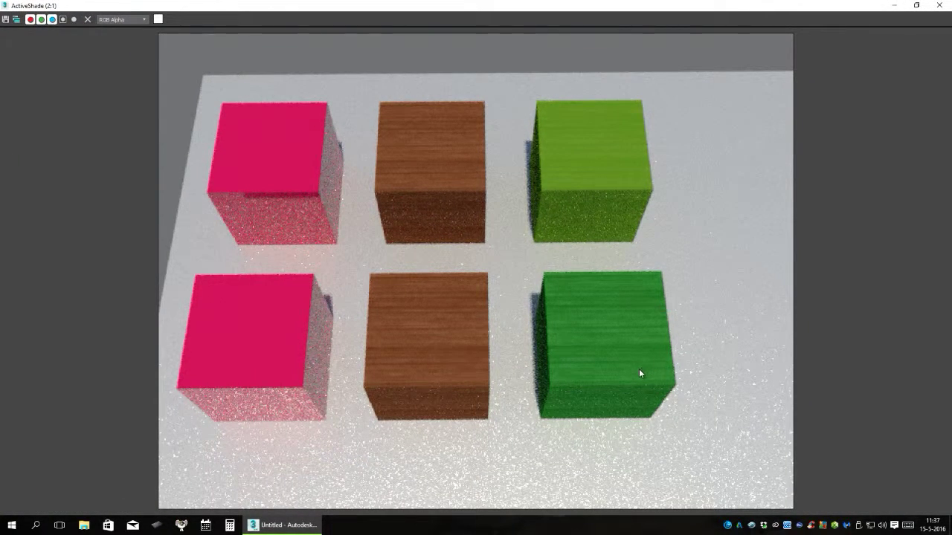